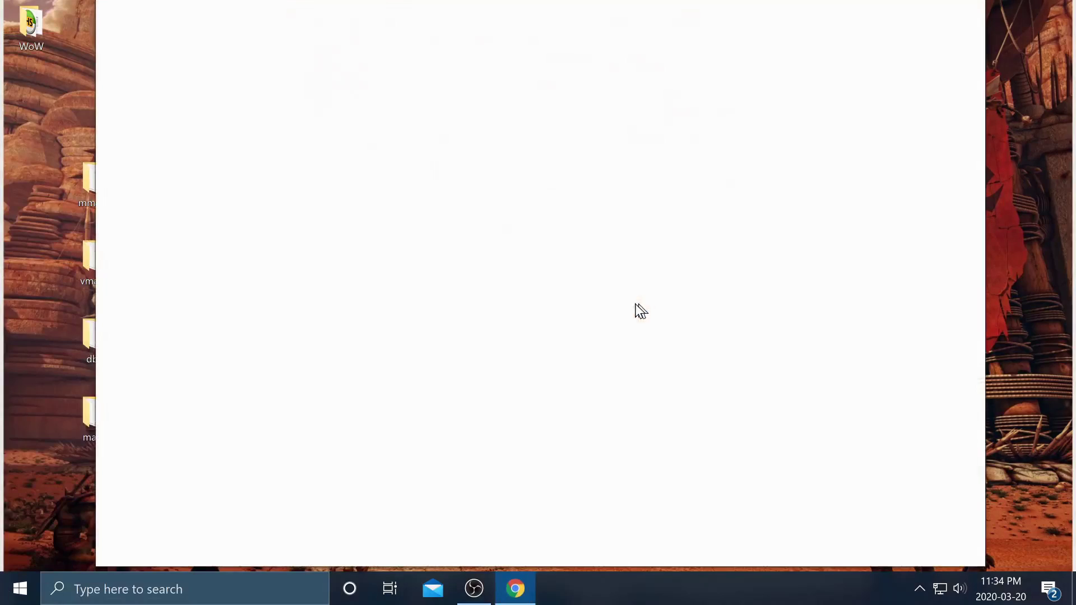
# - Go to the Warmane website and its download page
pyautogui.write('warmane.com')
pyautogui.press('Return')
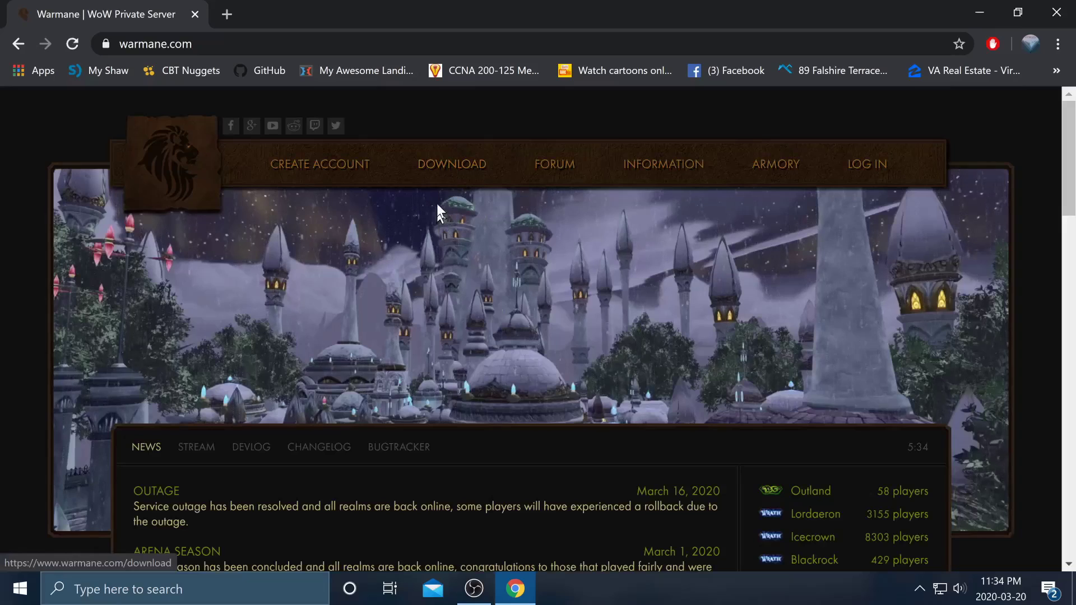
pyautogui.click(218, 45)
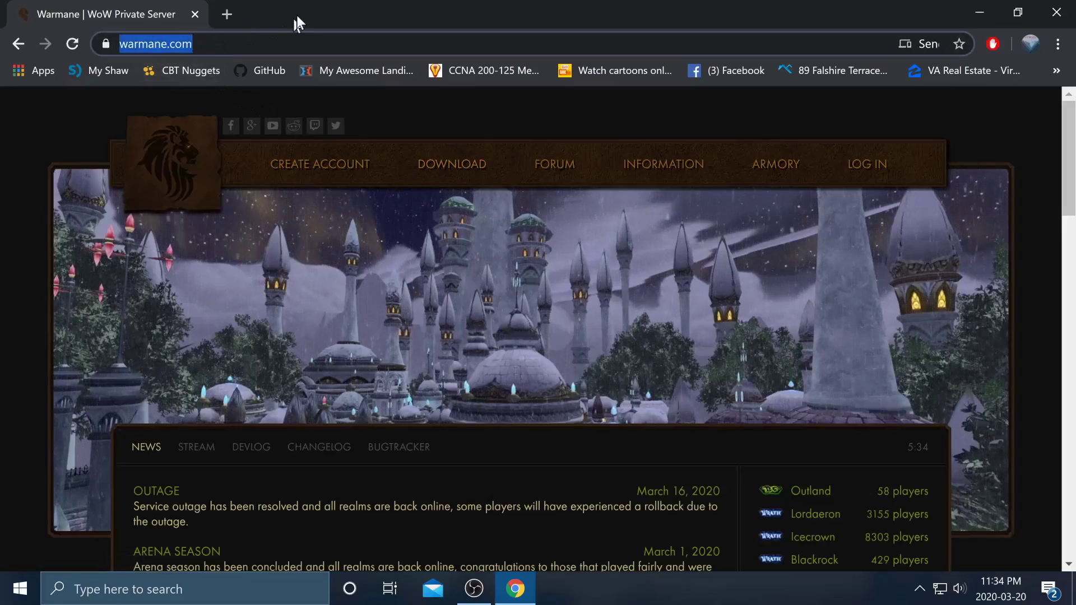
pyautogui.click(471, 164)
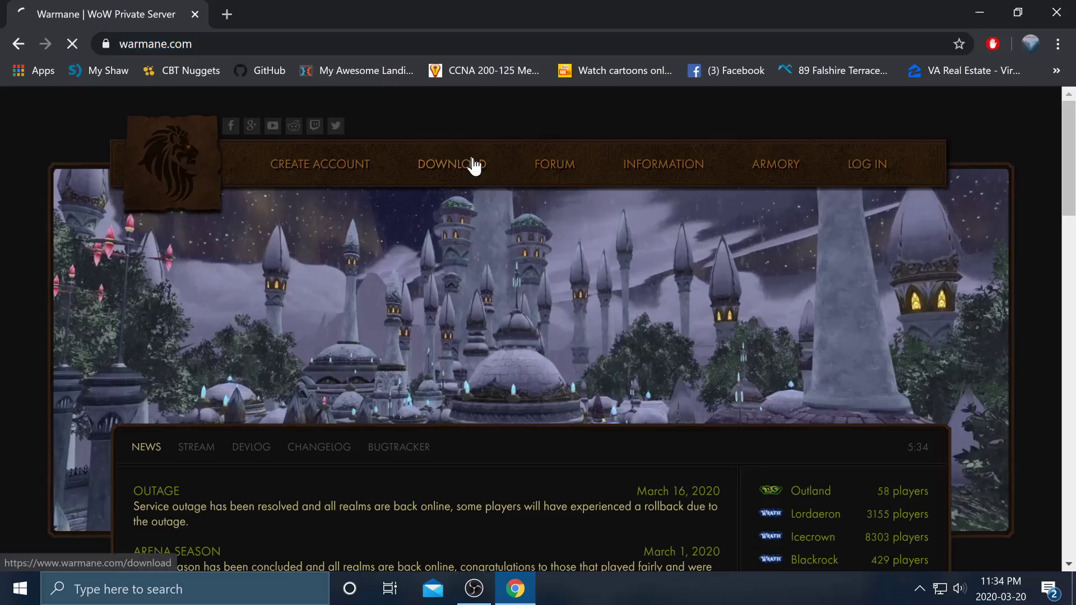
# - Choose Wrath of the Lich King and Windows, then start the client download
pyautogui.scroll(-3, 241, 370)
pyautogui.click(235, 345)
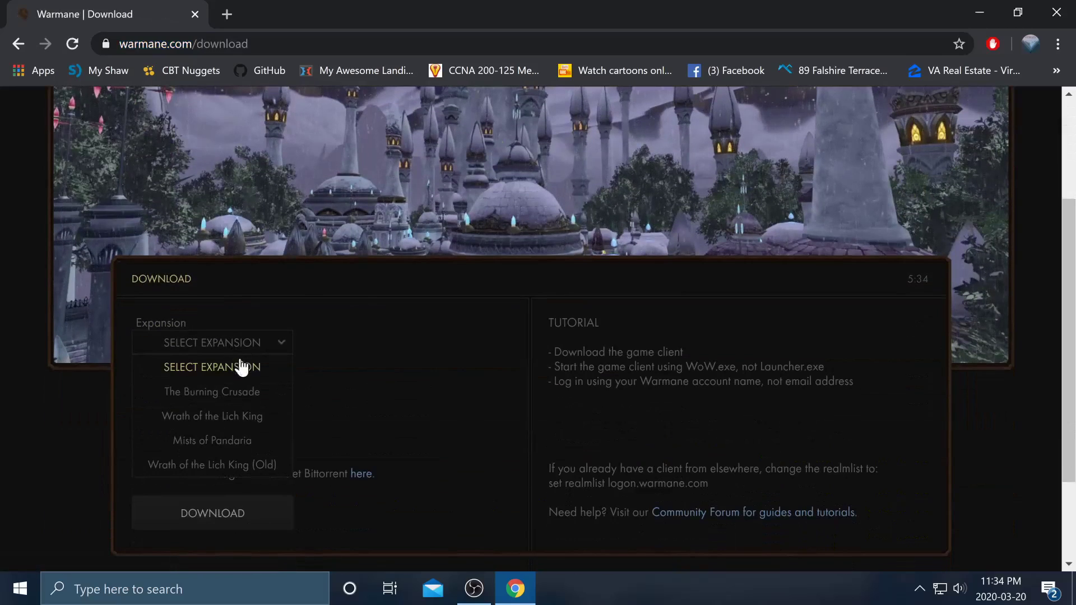
pyautogui.click(241, 415)
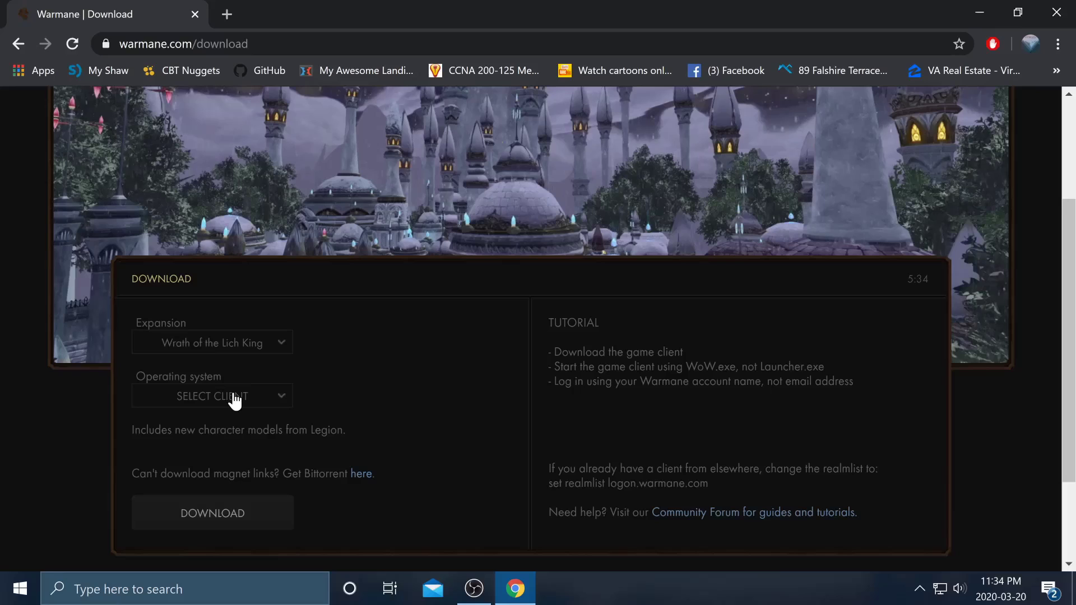
pyautogui.click(233, 396)
pyautogui.click(236, 446)
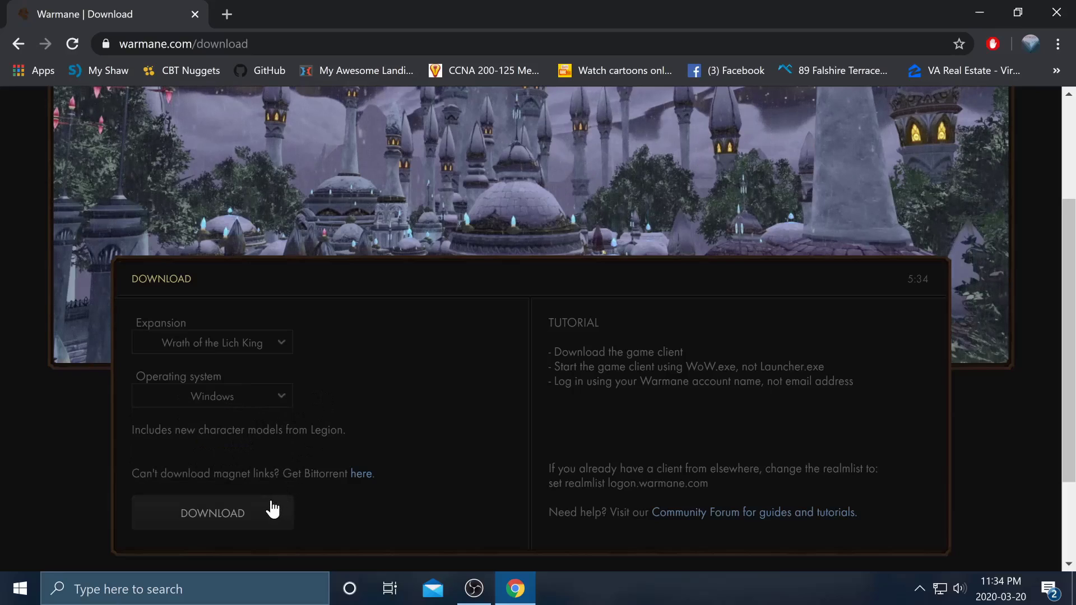
pyautogui.click(271, 508)
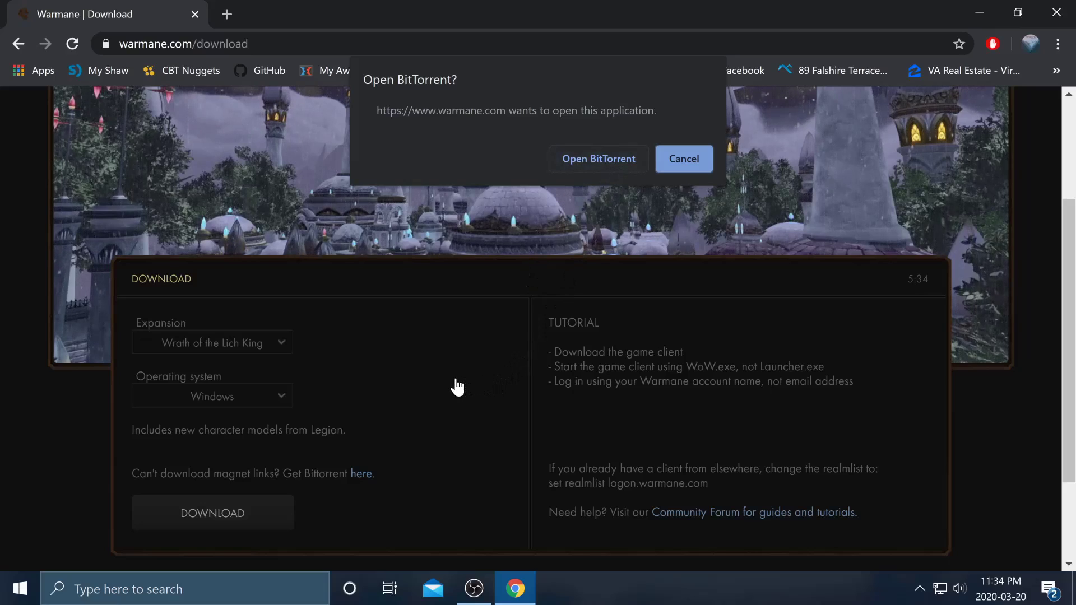
# - In a new tab, search Google for bittorrent
pyautogui.click(233, 21)
pyautogui.write('go')
pyautogui.press('Return')
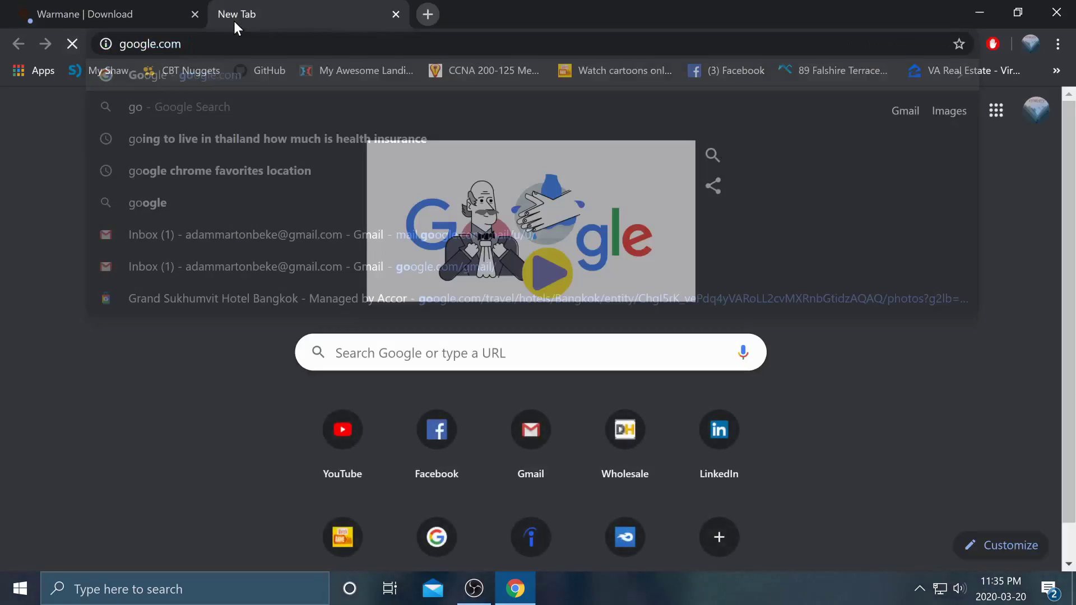
pyautogui.write('bitt')
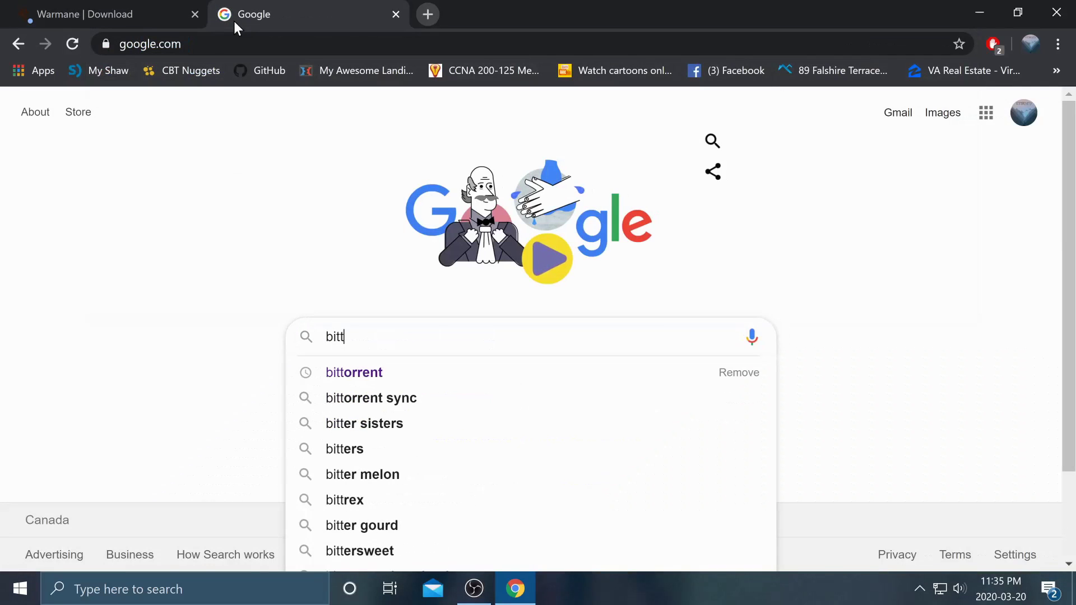
pyautogui.press('Down')
pyautogui.press('Return')
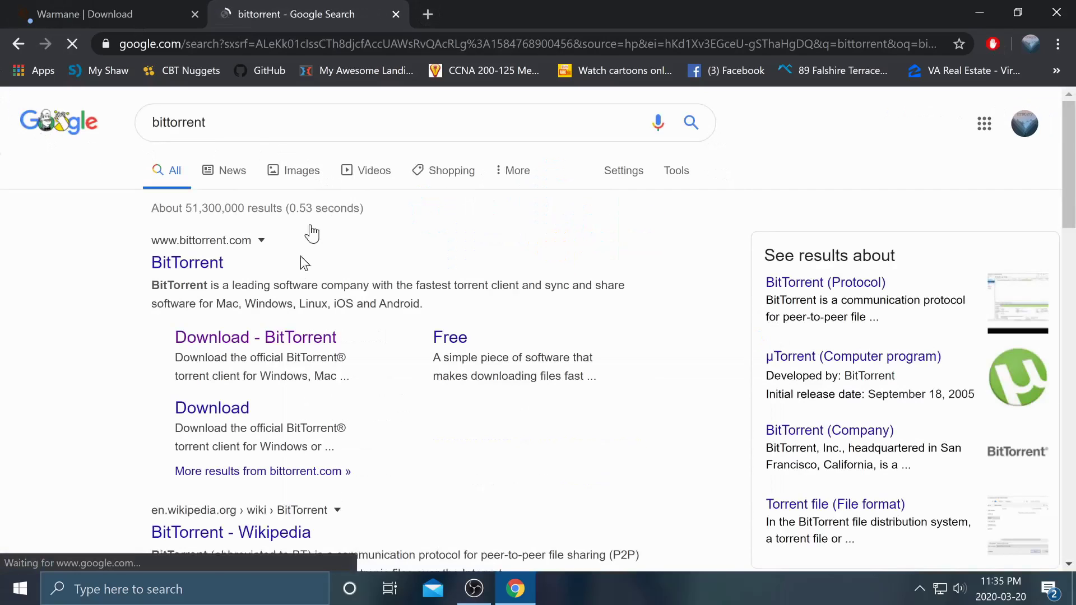
# - Download BitTorrent Stable for Windows from the official BitTorrent download page
pyautogui.click(236, 346)
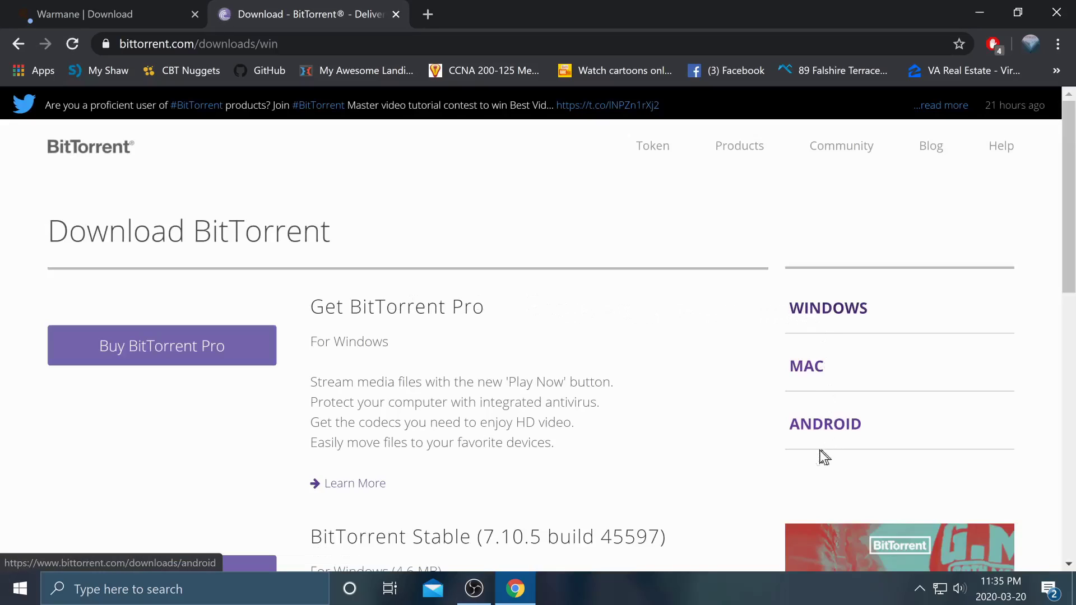
pyautogui.scroll(-5, 541, 384)
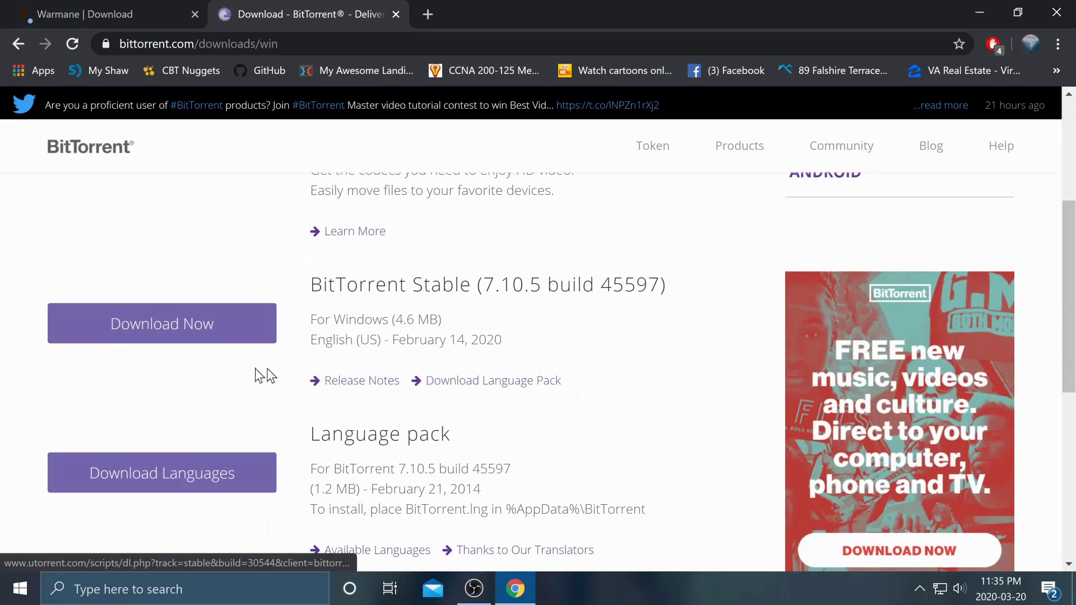
pyautogui.click(197, 335)
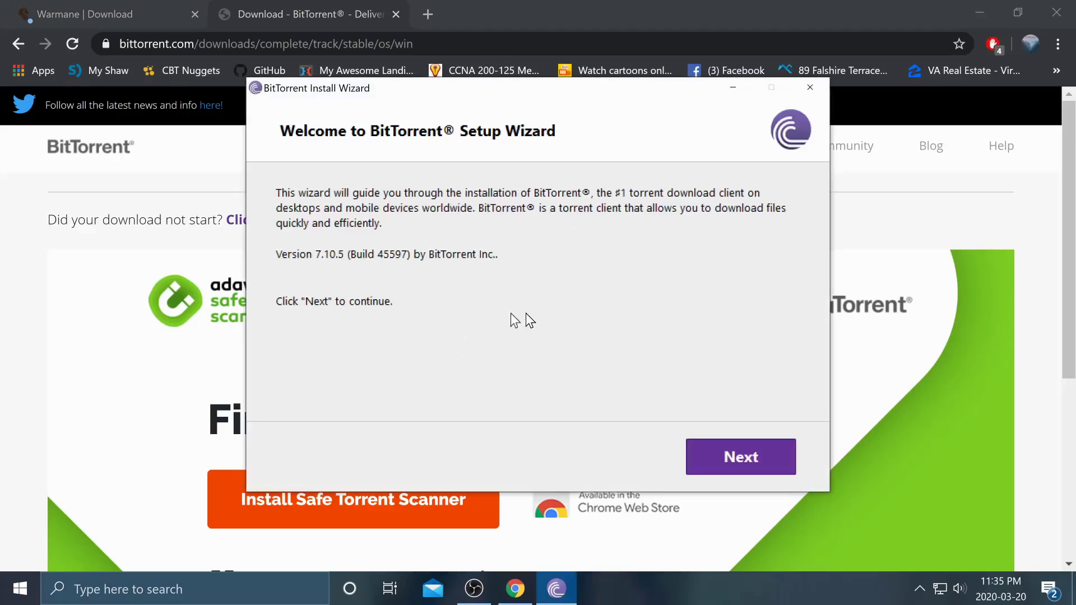
# - Advance the installer, accept the license, and decline the System Assistant and McAfee offers
pyautogui.click(730, 452)
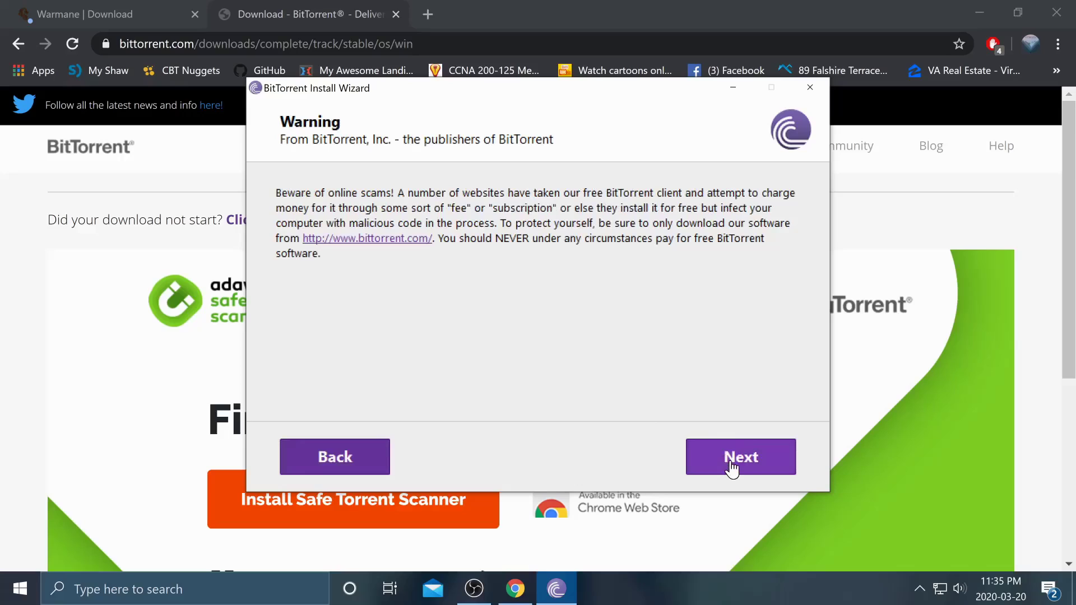
pyautogui.click(732, 465)
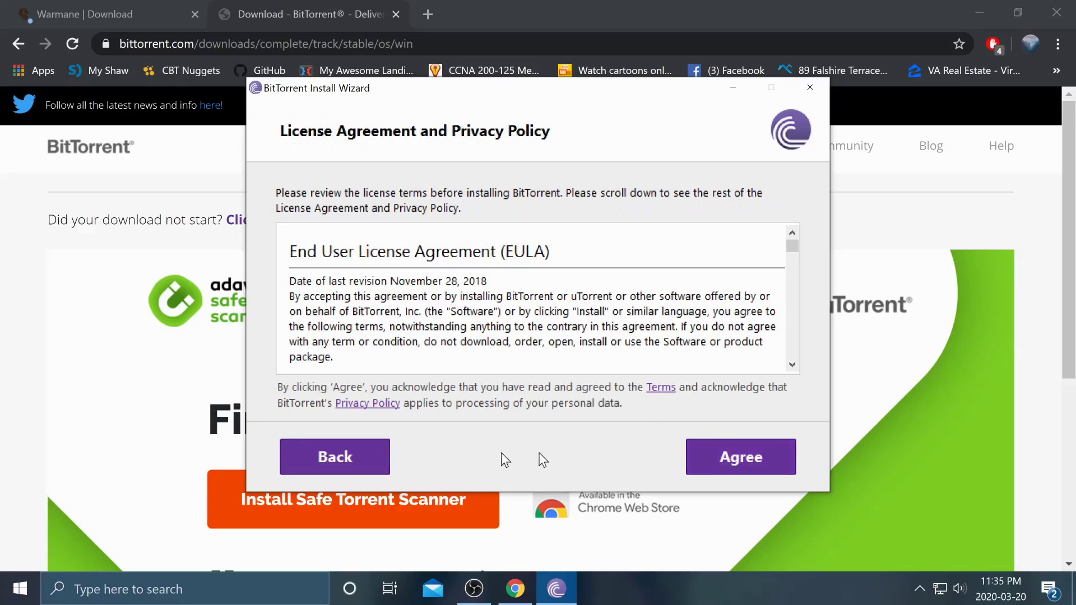
pyautogui.click(728, 458)
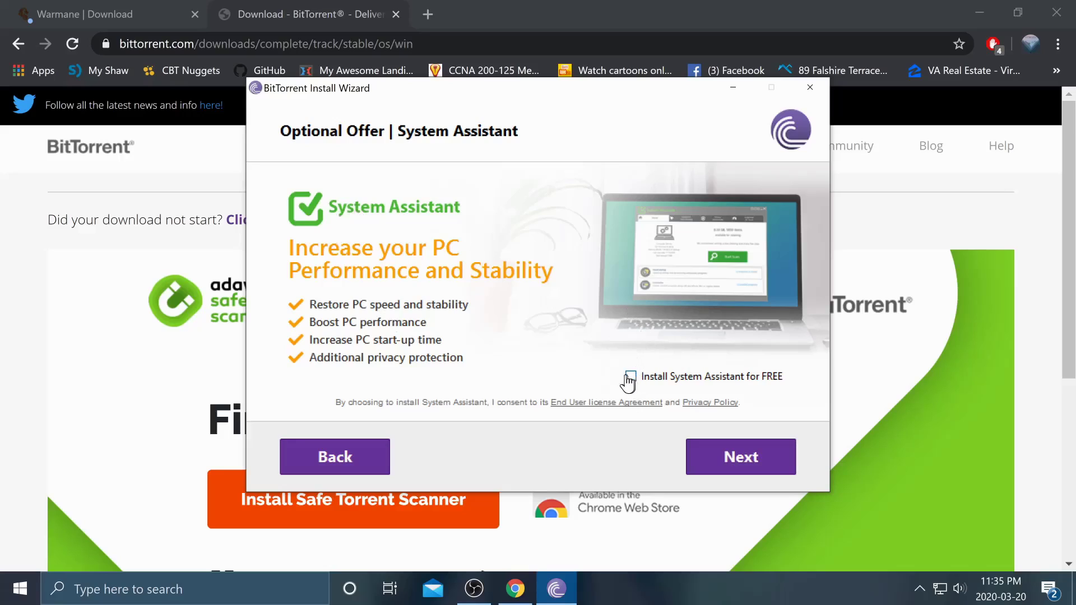
pyautogui.click(765, 454)
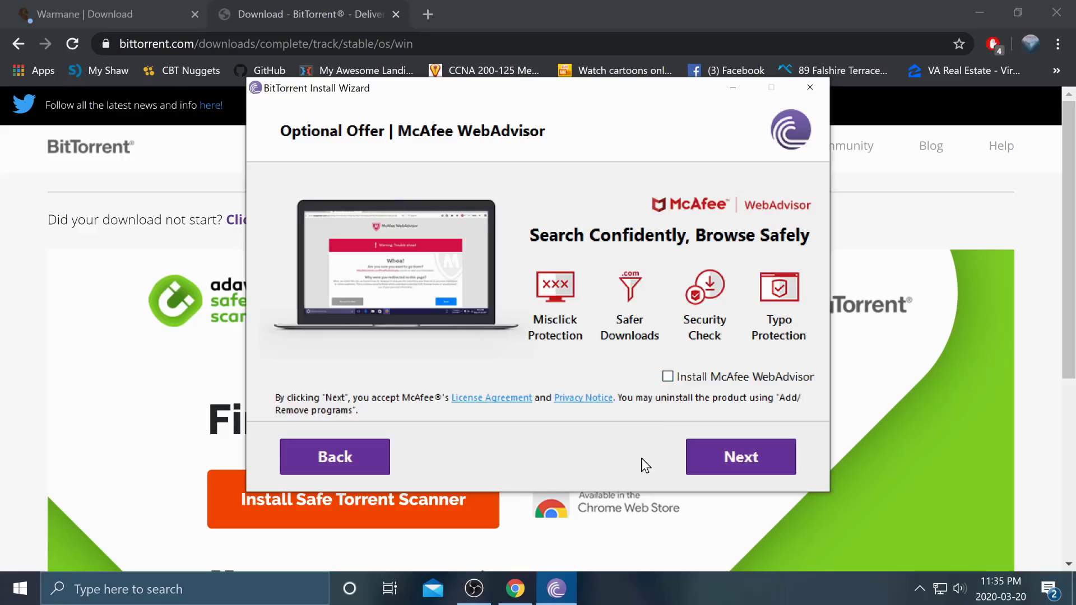
pyautogui.click(720, 456)
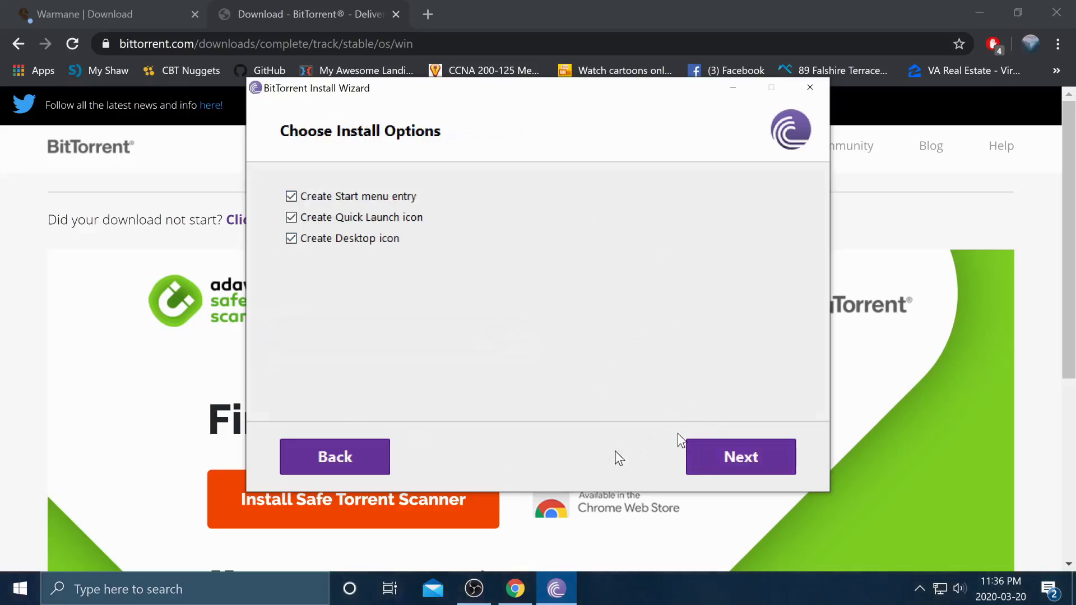
# - Quit the BitTorrent installer, confirm exiting, and minimize the browser
pyautogui.click(812, 90)
pyautogui.click(579, 331)
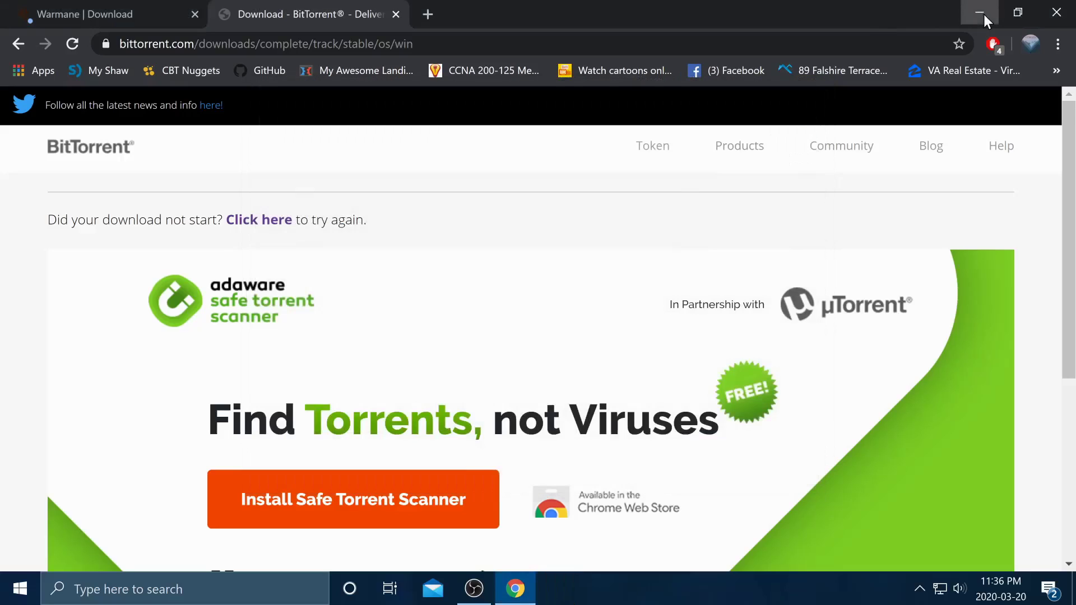
pyautogui.click(981, 14)
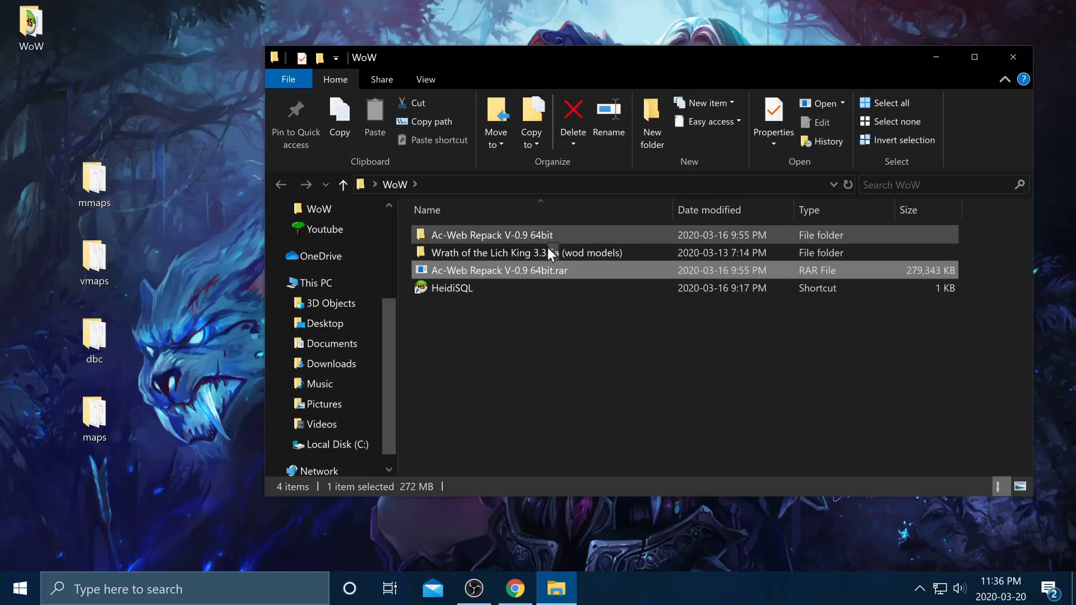
# - Clear Read-only on the Wrath of the Lich King 3.3.5a folder, including subfolders and files
pyautogui.click(582, 257)
pyautogui.rightClick(574, 255)
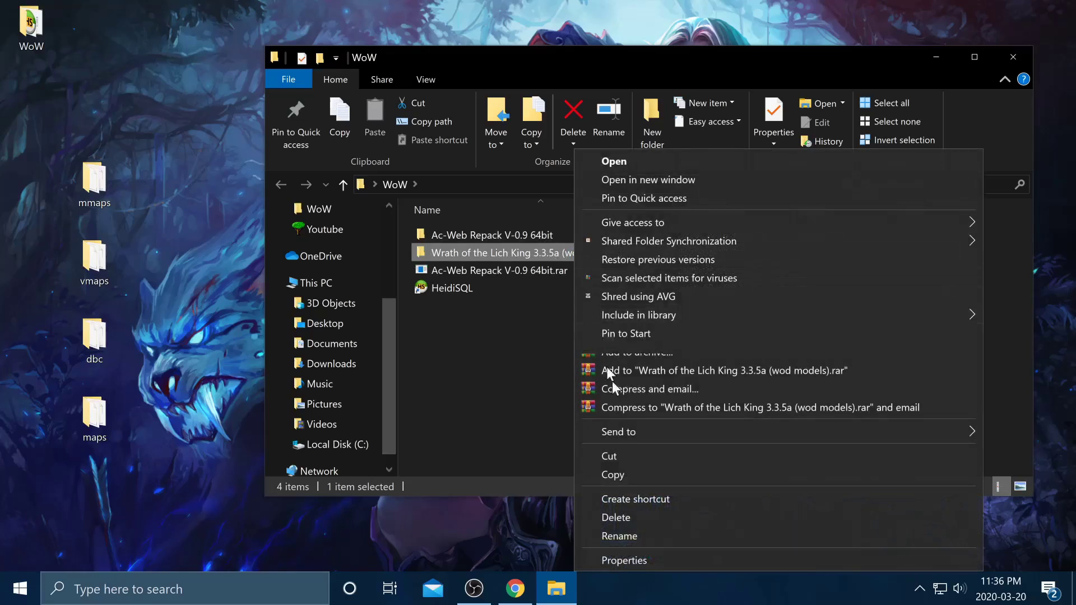
pyautogui.click(641, 560)
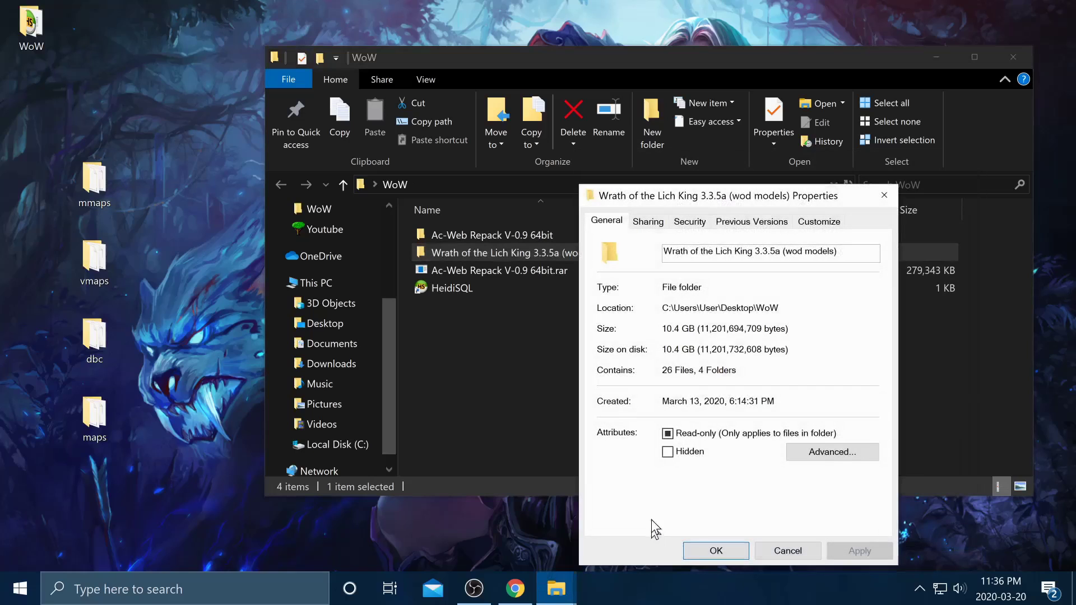
pyautogui.click(667, 435)
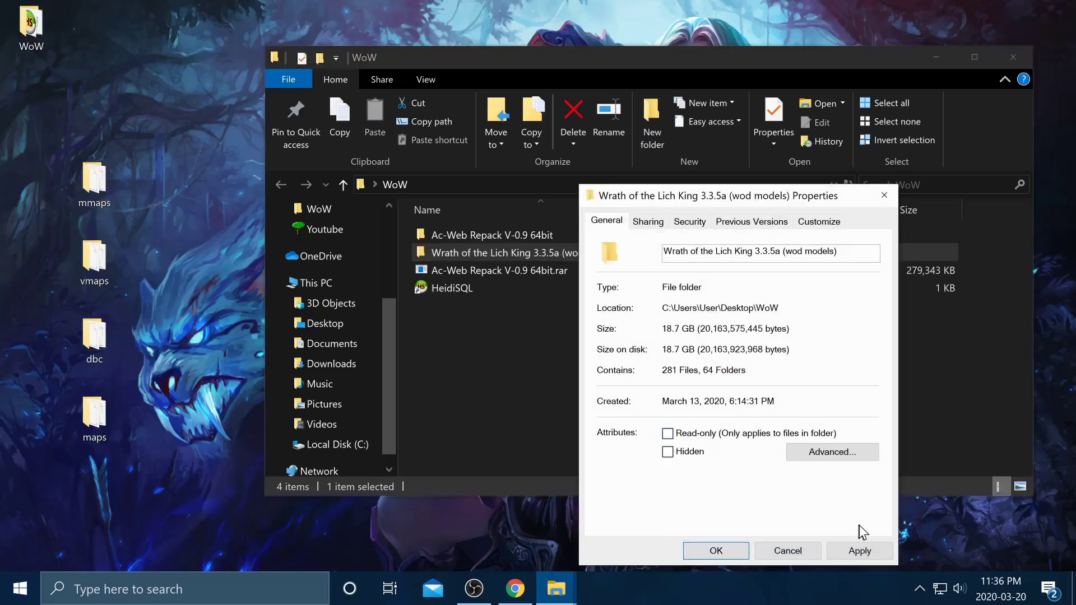
pyautogui.click(872, 559)
pyautogui.click(798, 413)
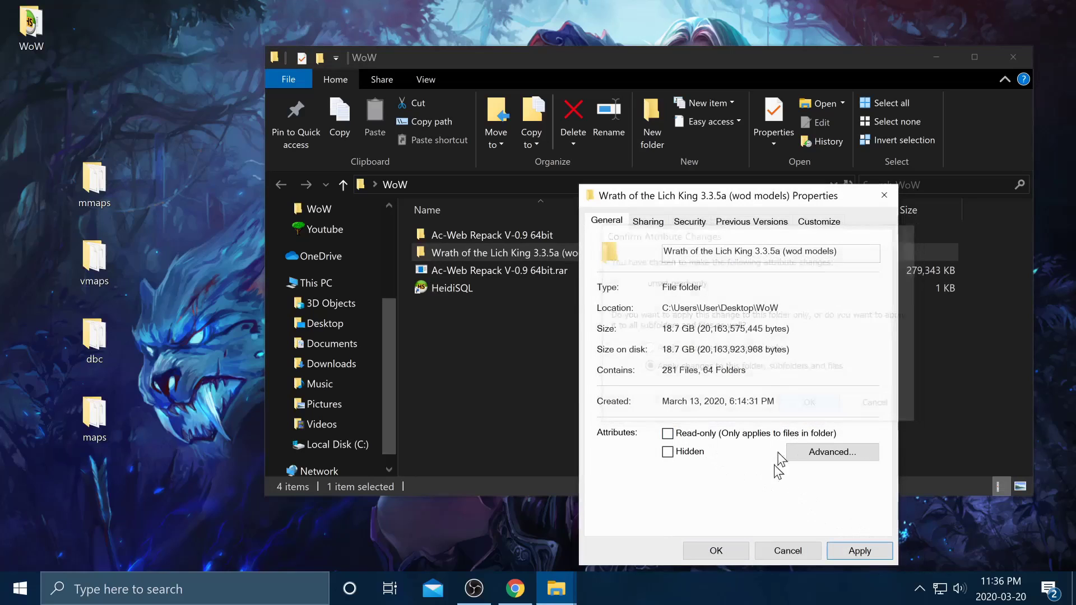
pyautogui.click(734, 553)
pyautogui.click(613, 392)
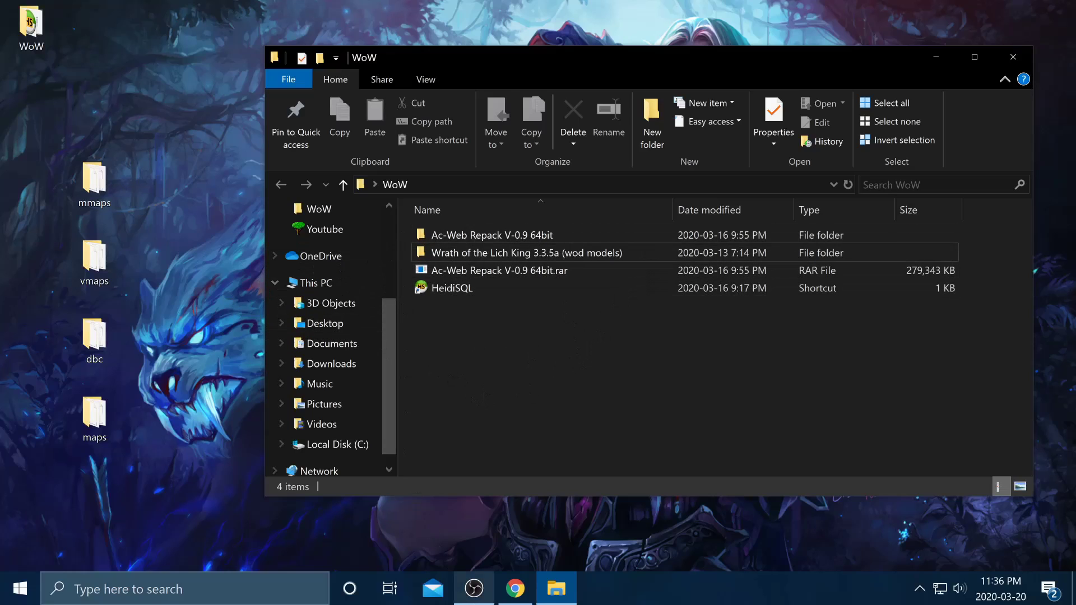
# - In a new tab, search Google for 'ac-web ultimate repack (3.3.5a)'
pyautogui.click(514, 588)
pyautogui.hotkey('ctrl', 't')
pyautogui.write('ac web')
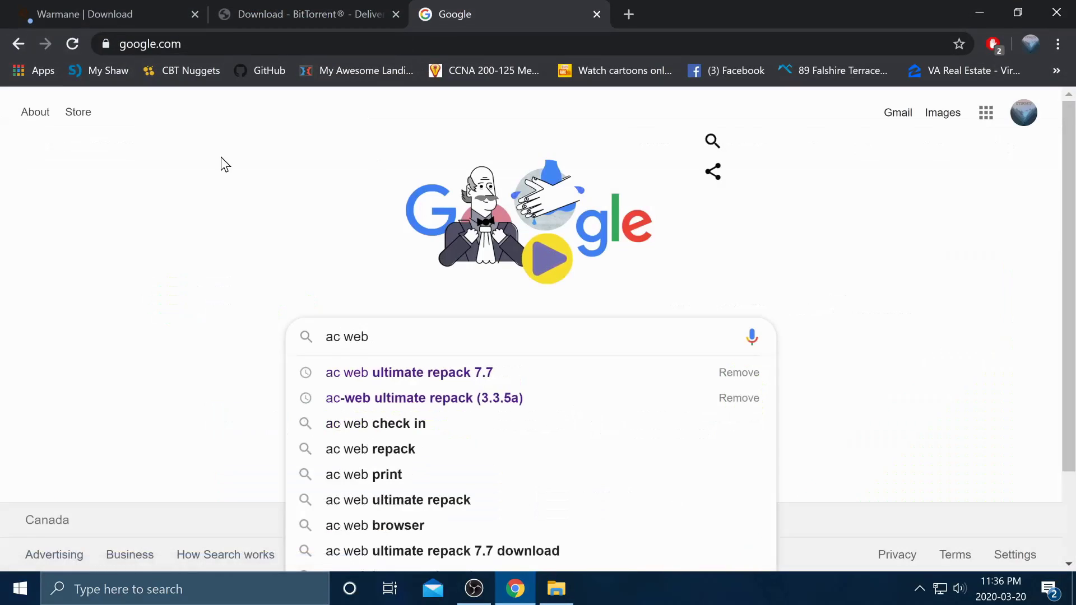
pyautogui.press('Down')
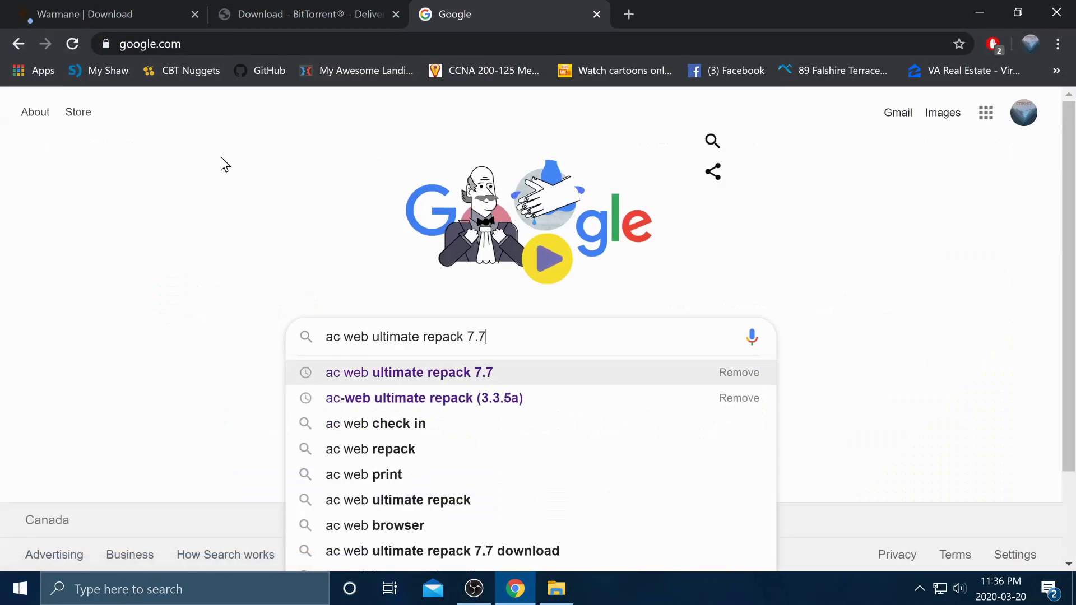
pyautogui.press('Down')
pyautogui.press('Up')
pyautogui.press('Down')
pyautogui.press('Up')
pyautogui.press('Down')
pyautogui.press('Up')
pyautogui.press('Down')
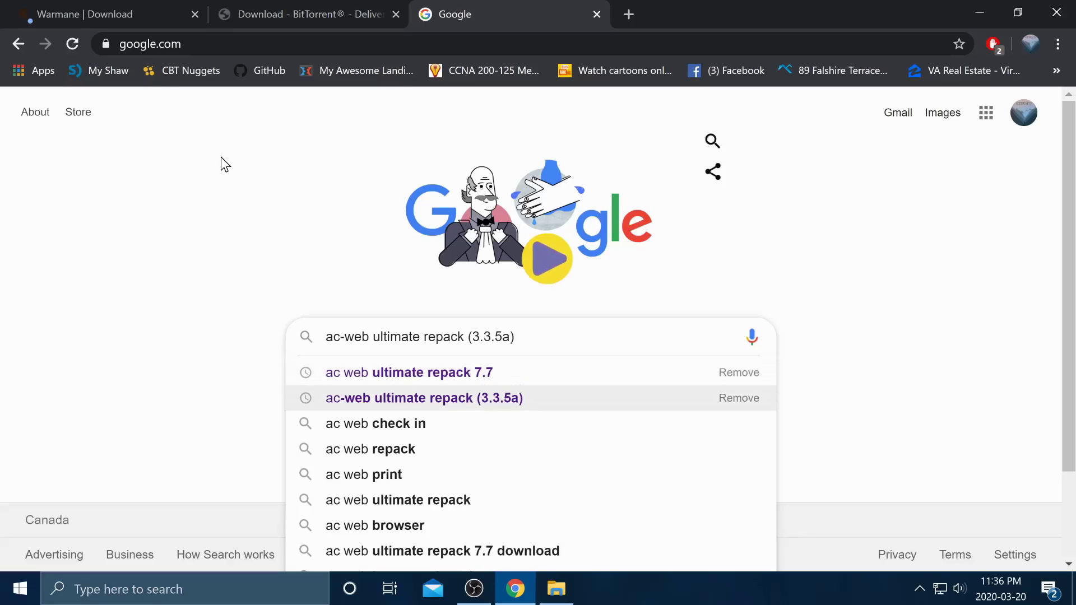
pyautogui.press('Return')
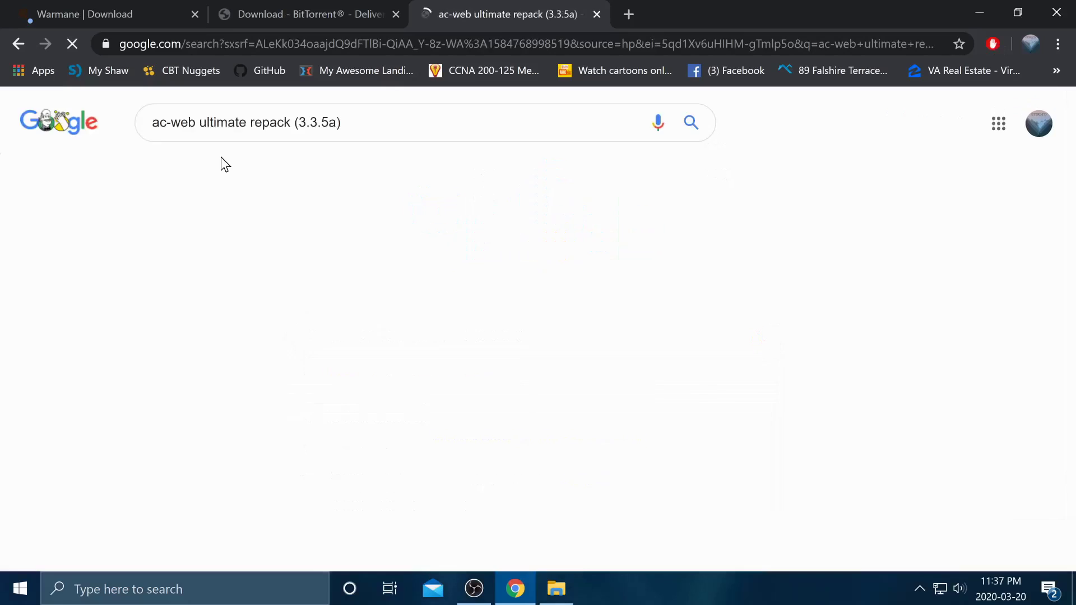
# - Open the ac-web.org AC-Web Ultimate Repack (3.3.5a) forum thread from the results
pyautogui.click(556, 589)
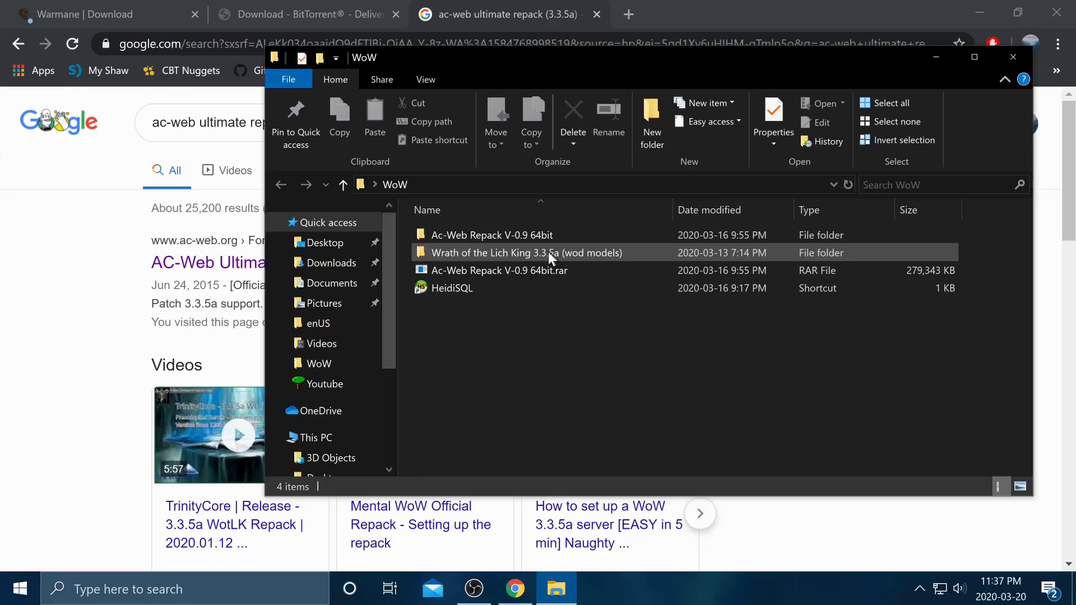
pyautogui.moveTo(539, 258)
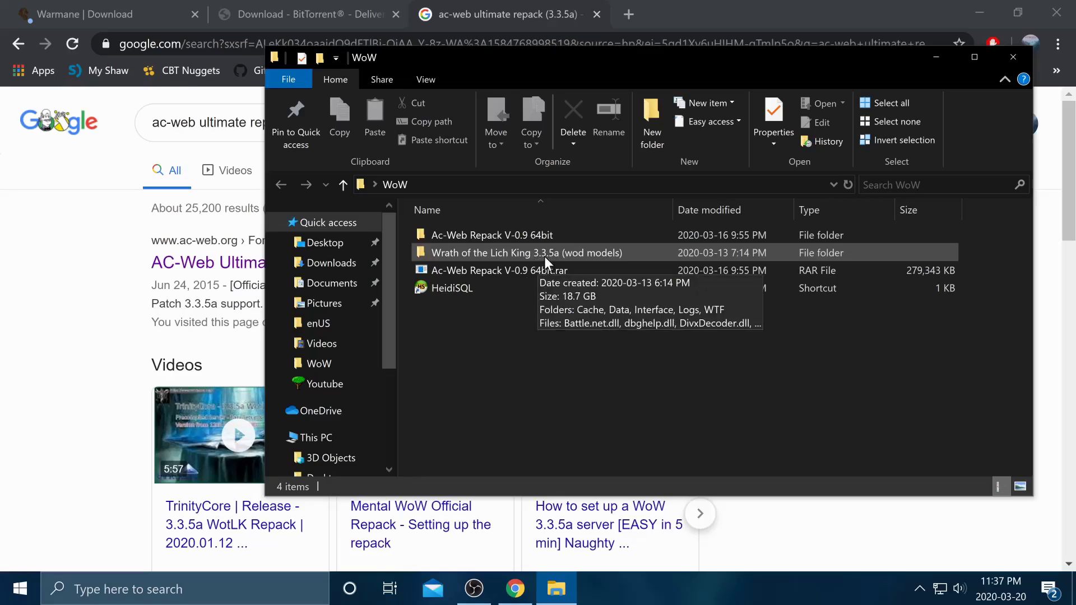
pyautogui.click(120, 400)
pyautogui.click(284, 264)
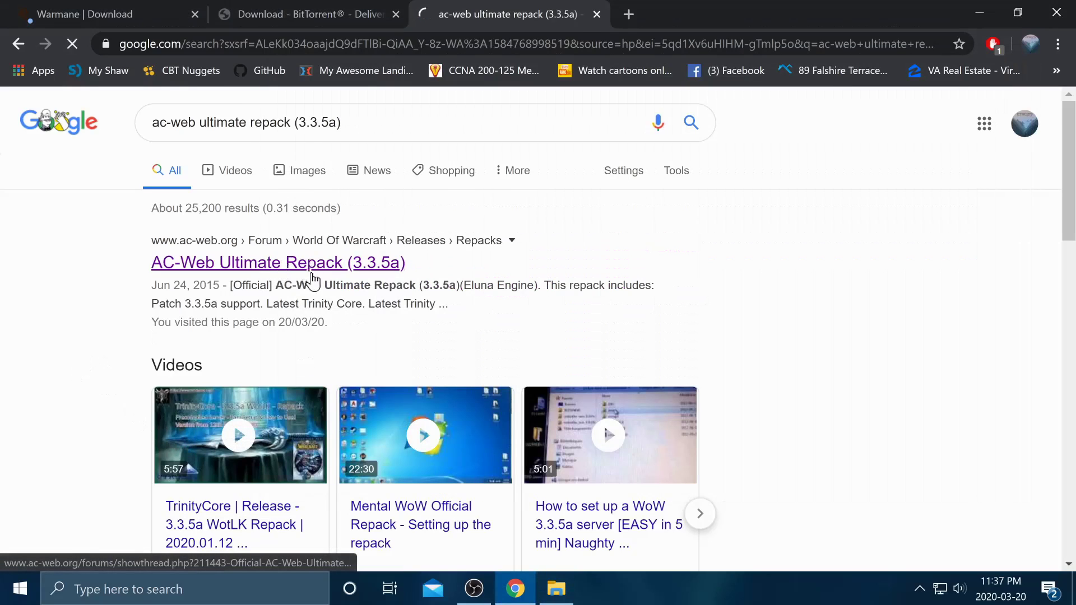
# - Open the 64 Bit repack, dbc, maps, vmaps and mmaps Mediafire links in background tabs
pyautogui.scroll(-15, 440, 336)
pyautogui.scroll(-20, 436, 332)
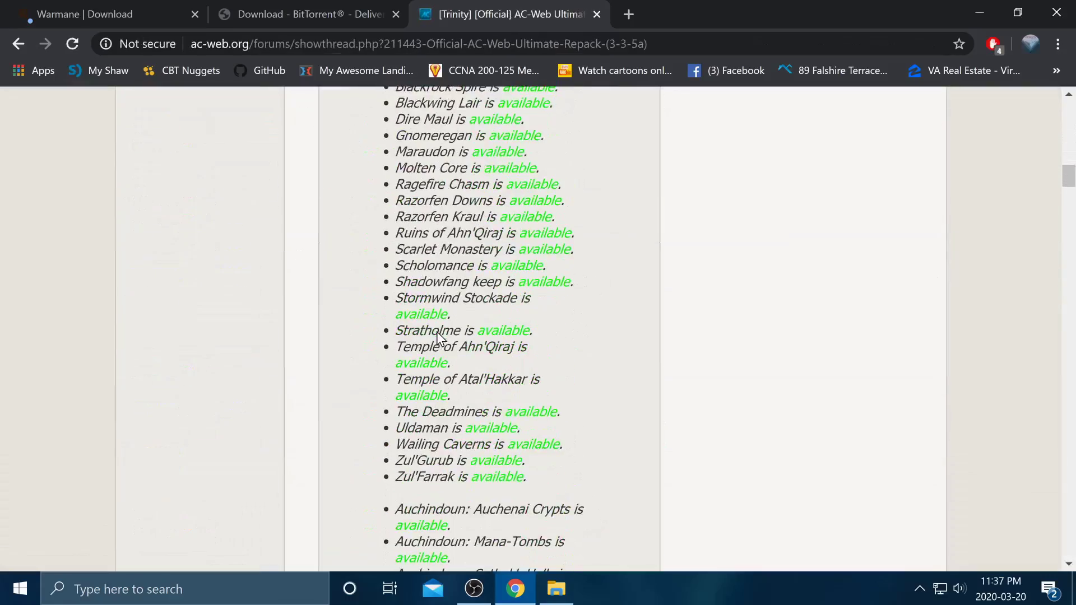
pyautogui.scroll(8, 439, 333)
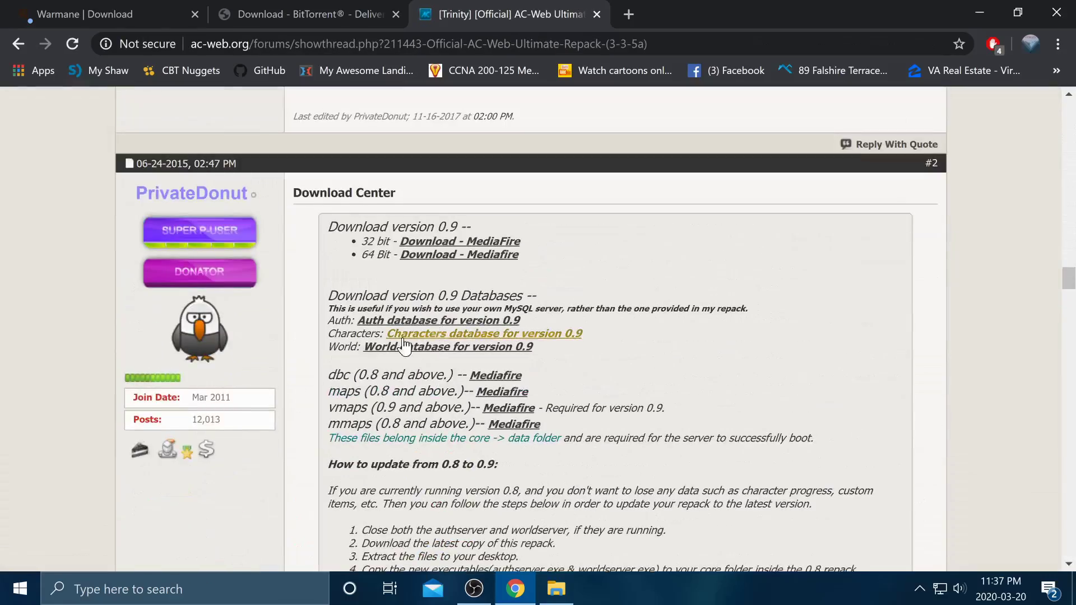
pyautogui.scroll(-2, 321, 250)
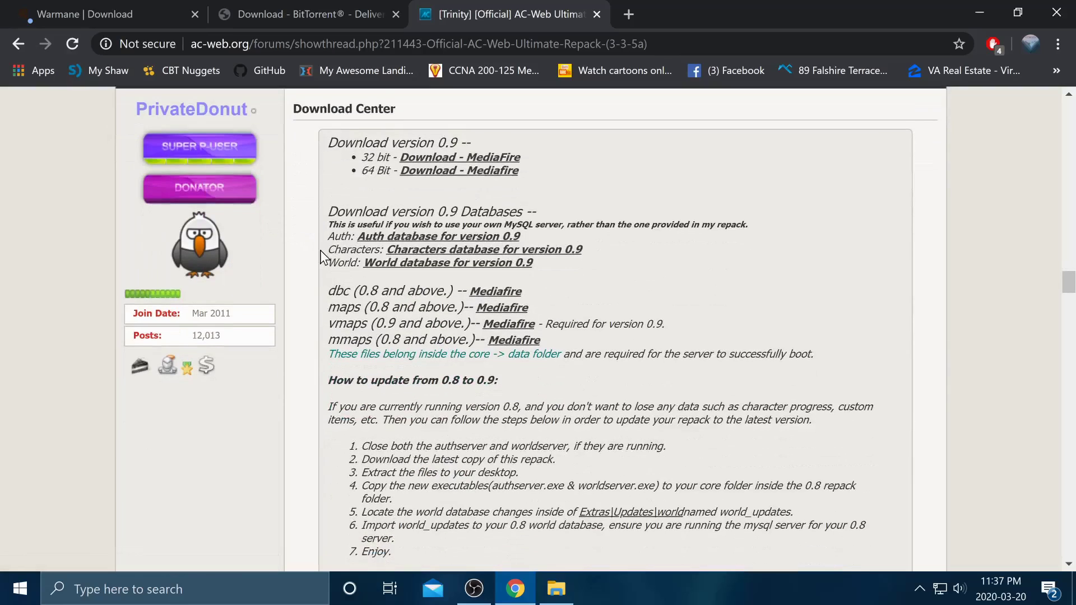
pyautogui.middleClick(465, 175)
pyautogui.middleClick(495, 291)
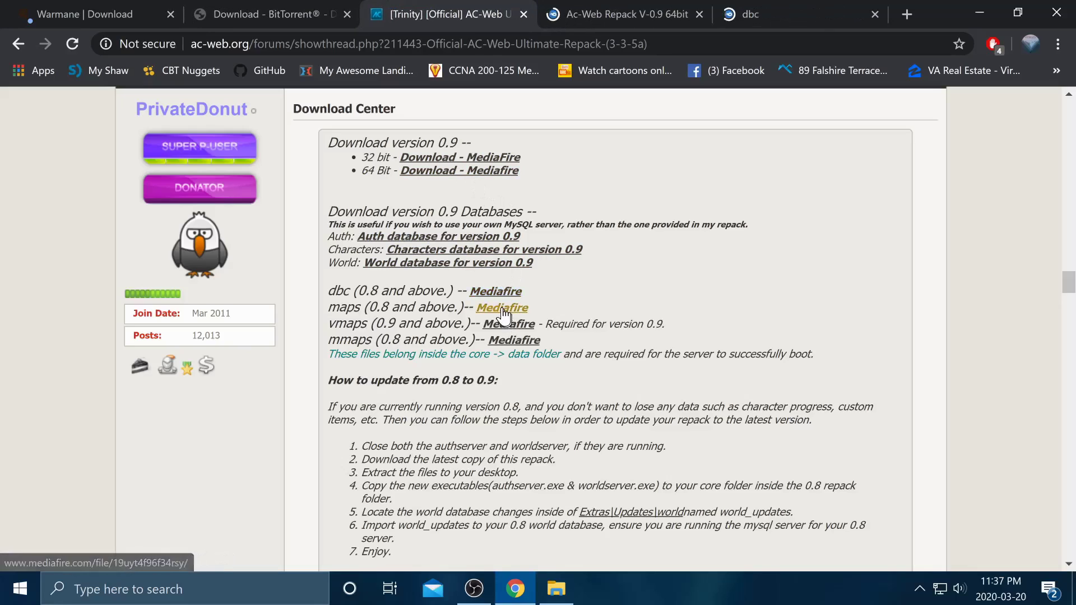
pyautogui.middleClick(504, 308)
pyautogui.middleClick(510, 325)
pyautogui.middleClick(519, 339)
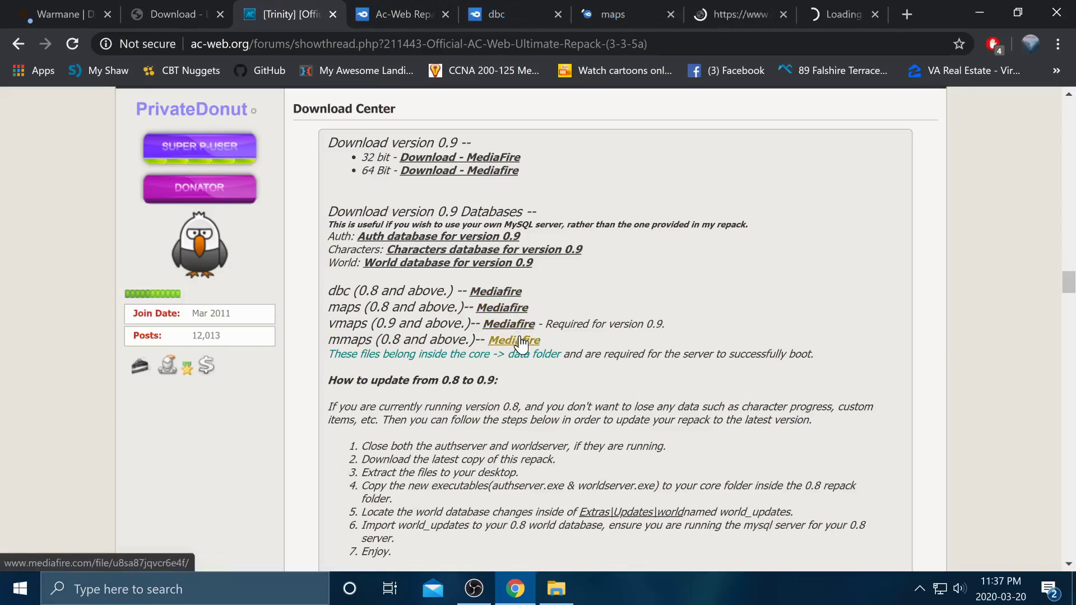
pyautogui.scroll(6, 504, 280)
# - Check each MediaFire tab, return to the repack page, and minimize the browser
pyautogui.click(387, 14)
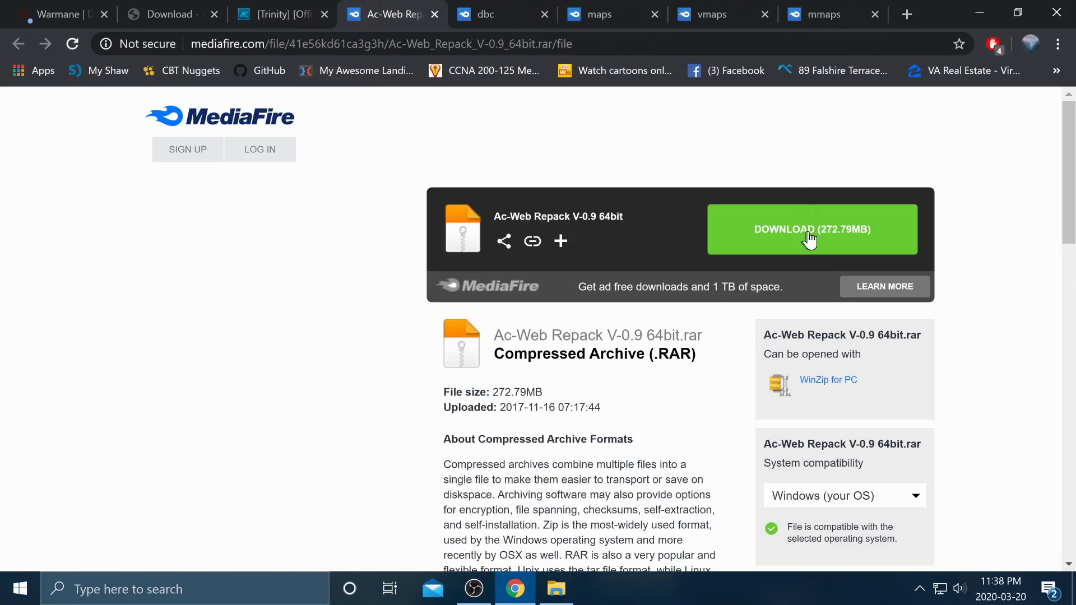
pyautogui.click(482, 9)
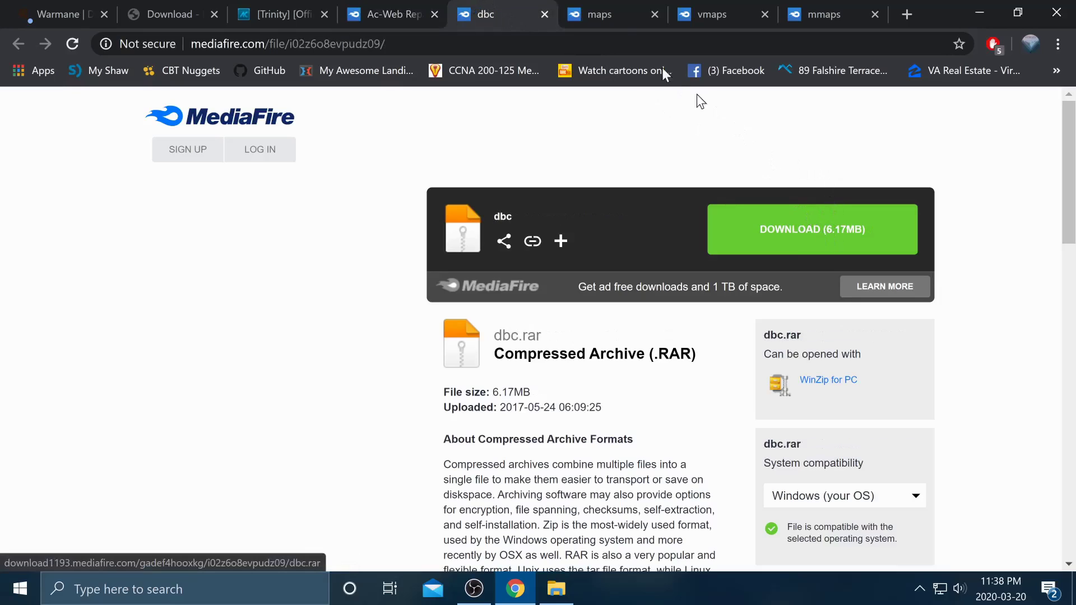
pyautogui.click(623, 17)
pyautogui.click(717, 2)
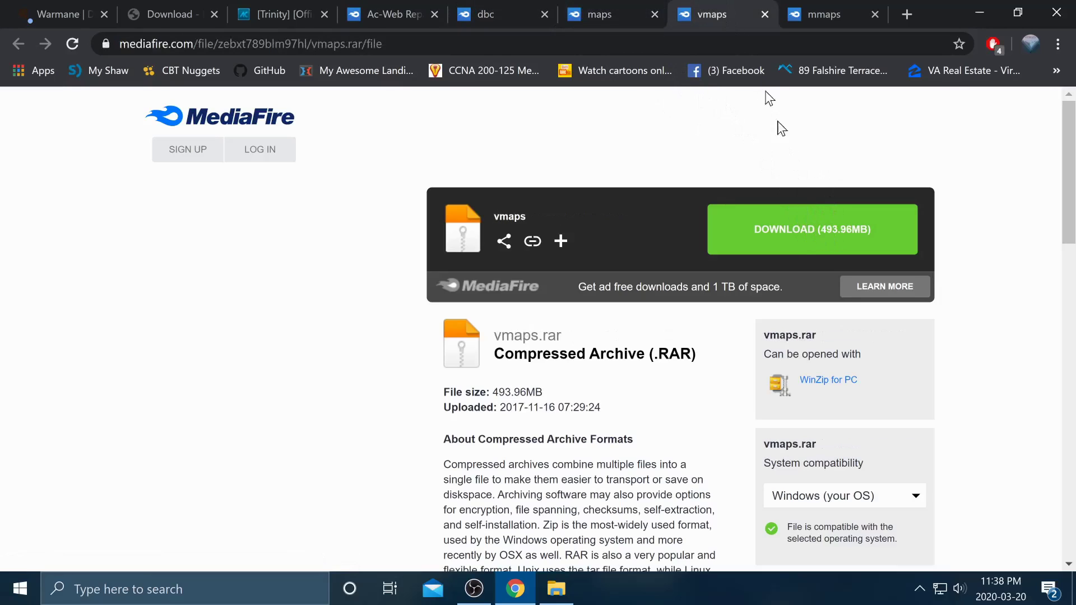
pyautogui.click(822, 13)
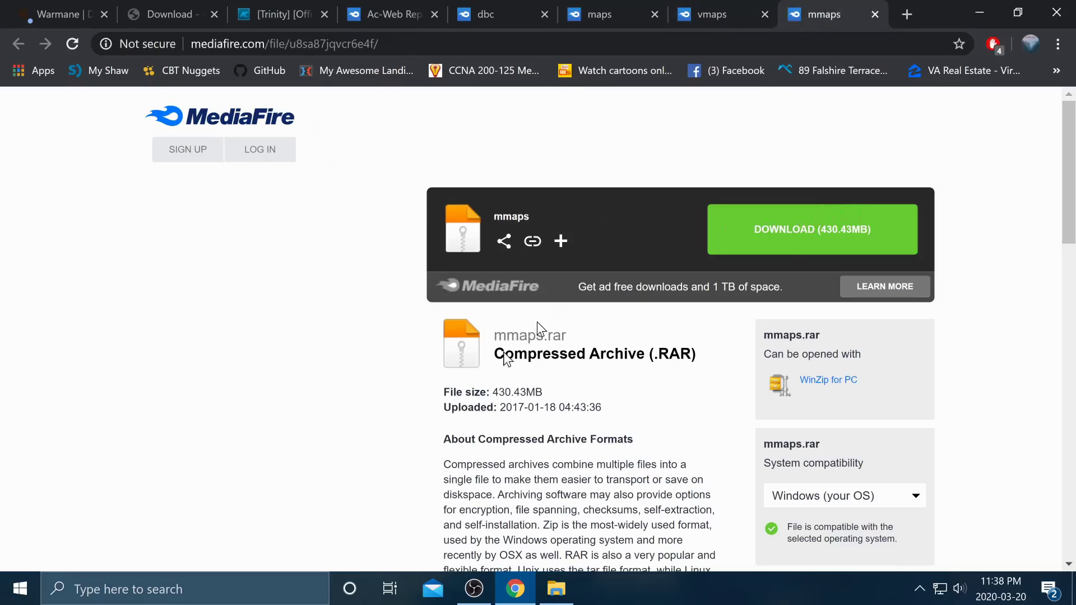
pyautogui.click(405, 14)
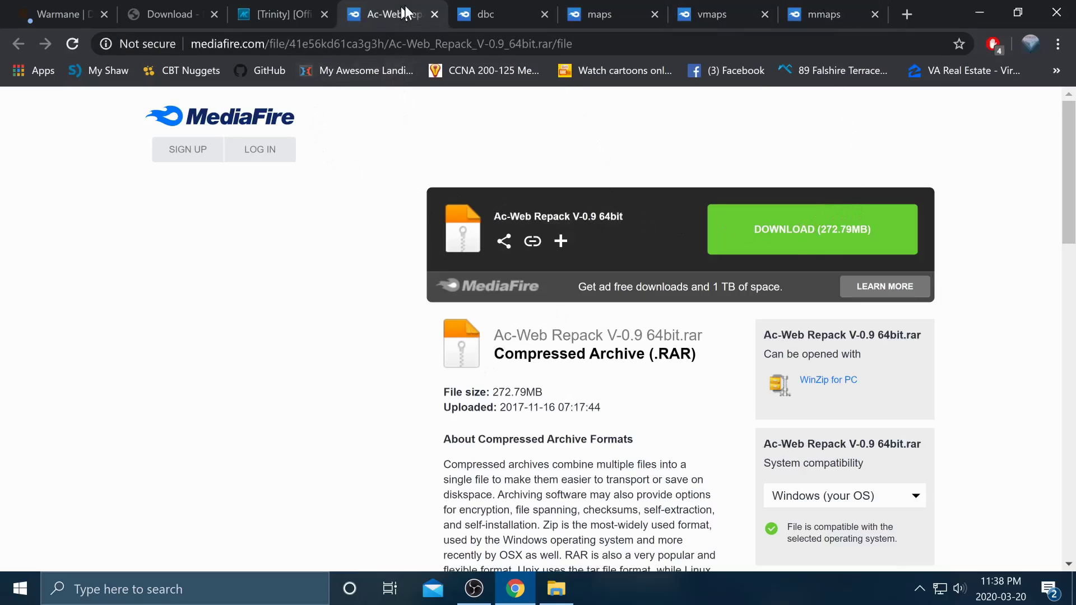
pyautogui.click(980, 13)
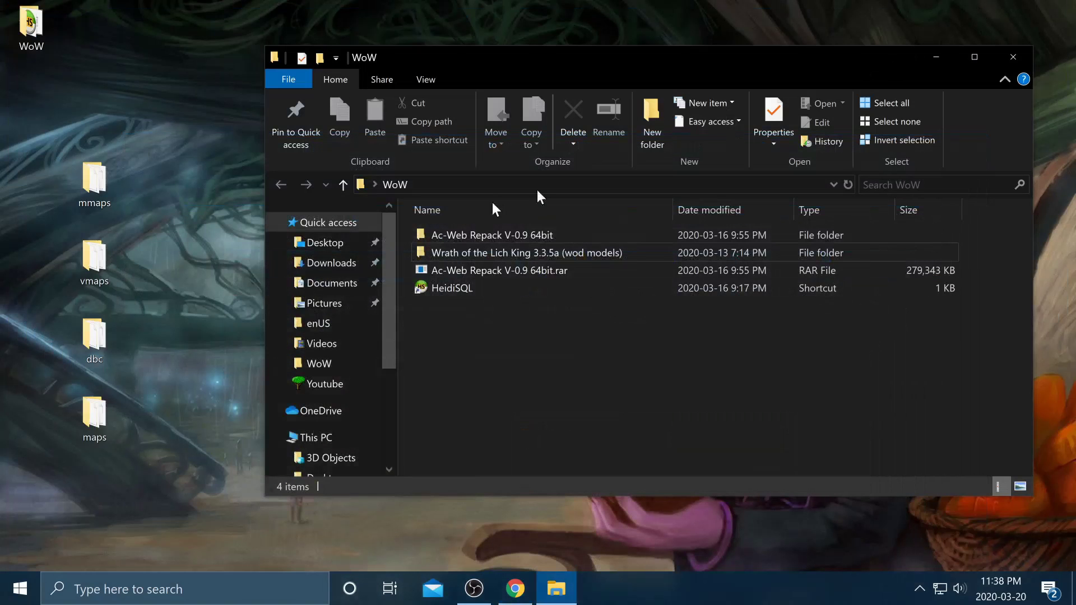
pyautogui.click(501, 271)
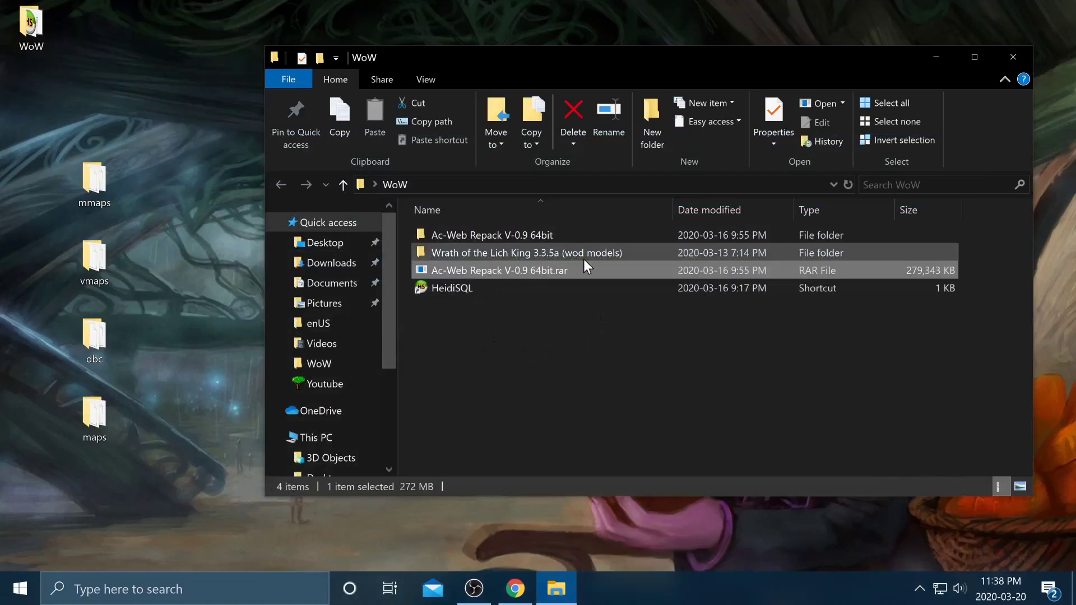
pyautogui.click(571, 359)
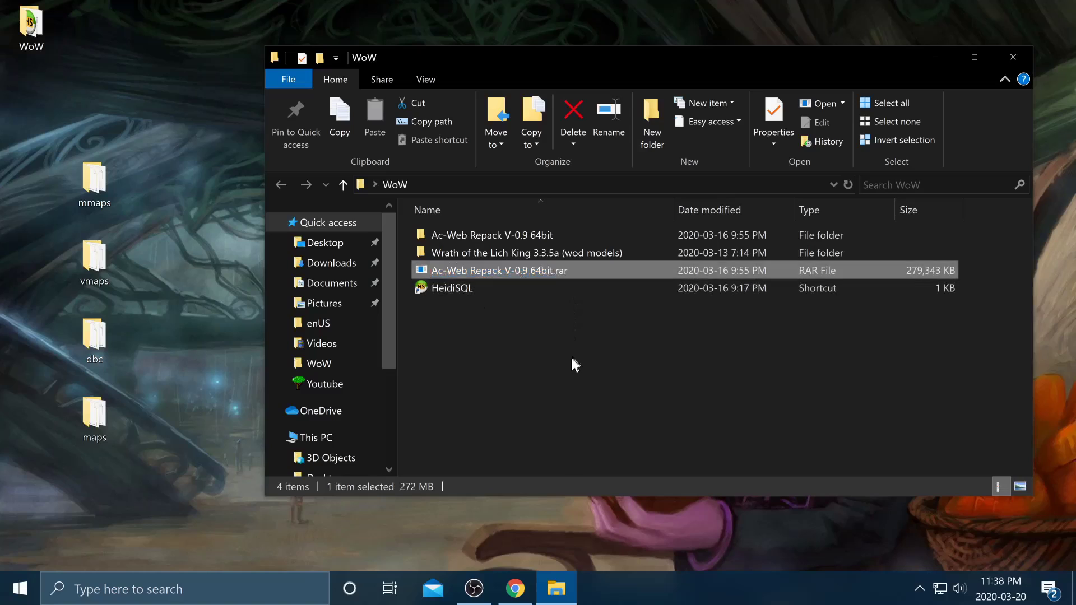
pyautogui.rightClick(562, 270)
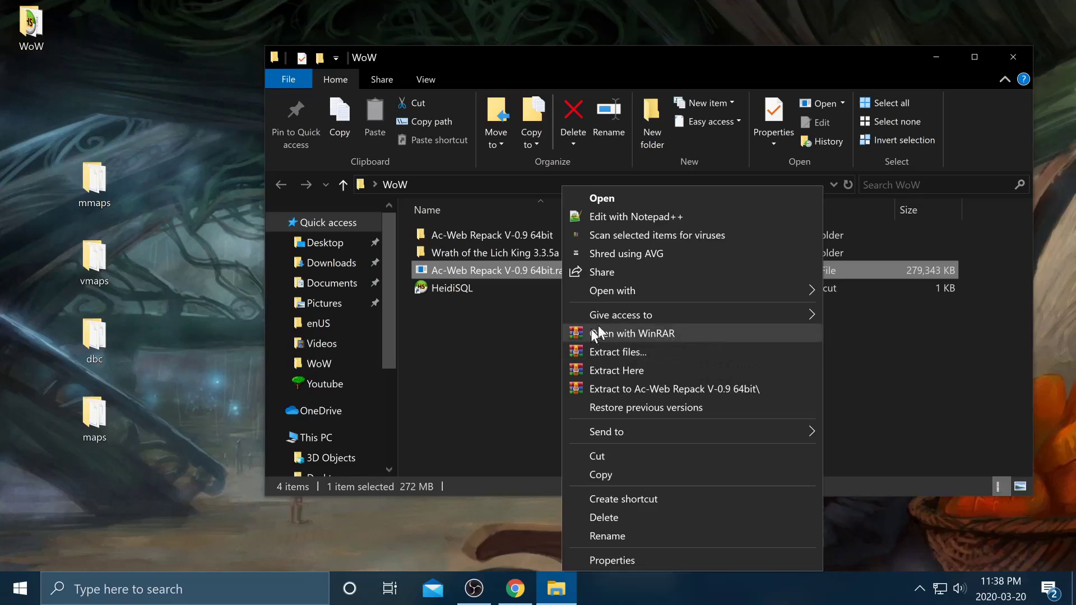
pyautogui.click(480, 358)
pyautogui.click(515, 589)
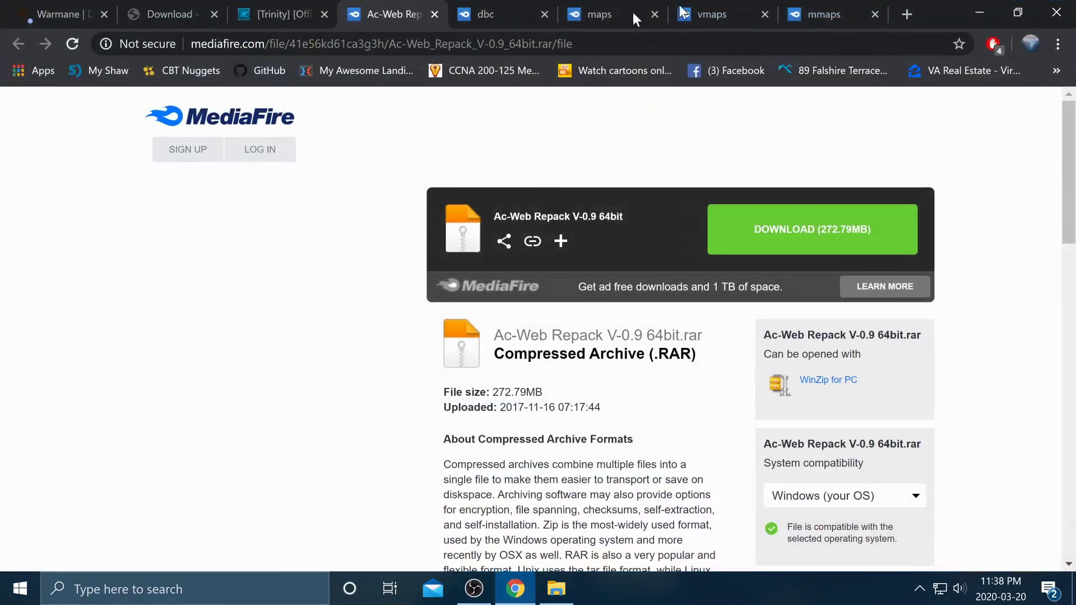
# - Search Google for 'winrar download' in a new tab, then minimize Chrome
pyautogui.click(908, 16)
pyautogui.write('winrar')
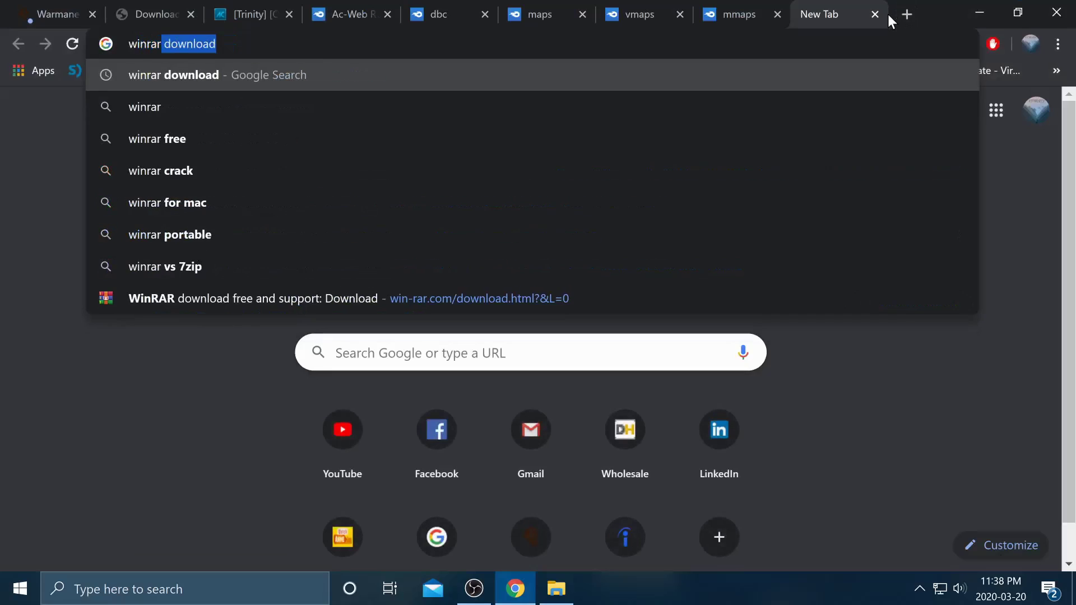
pyautogui.press('Return')
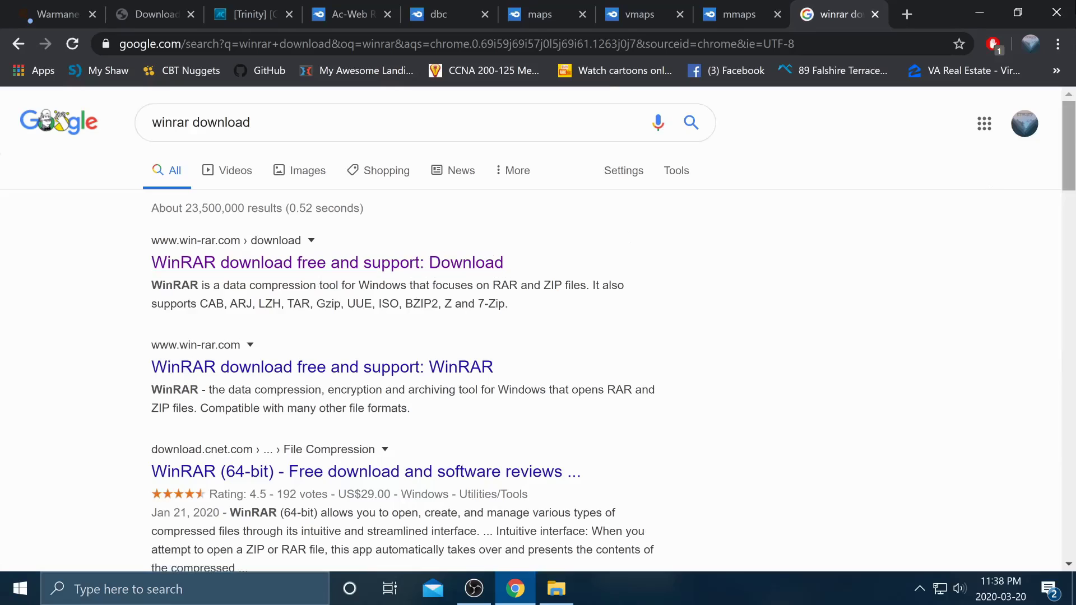
pyautogui.click(980, 13)
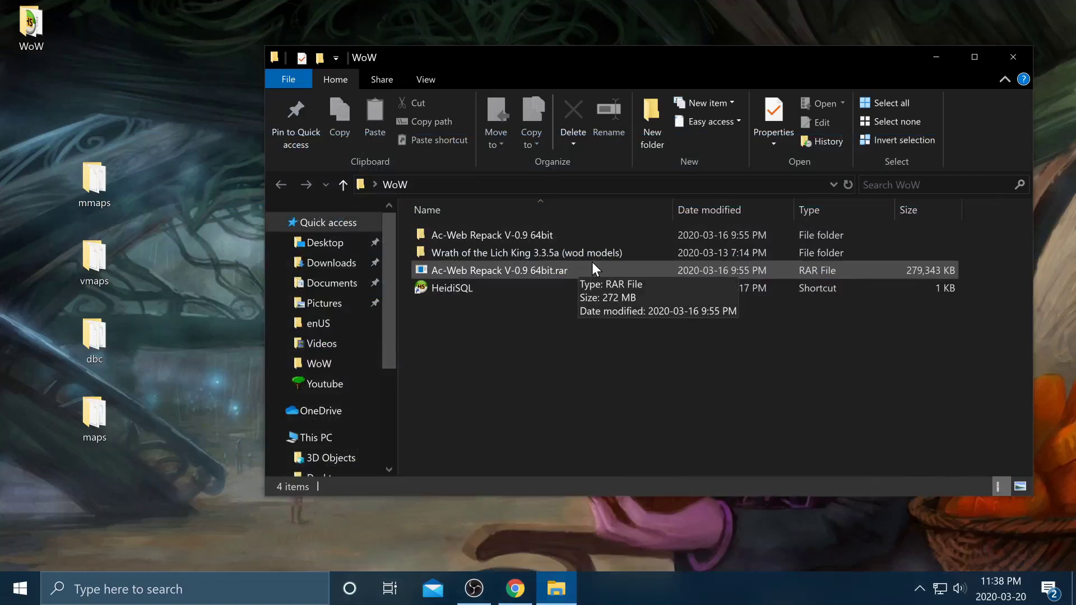
# - Navigate into Ac-Web Repack V-0.9 64bit > Ac-Web Repack V-0.8 64bit > Core > data
pyautogui.doubleClick(553, 237)
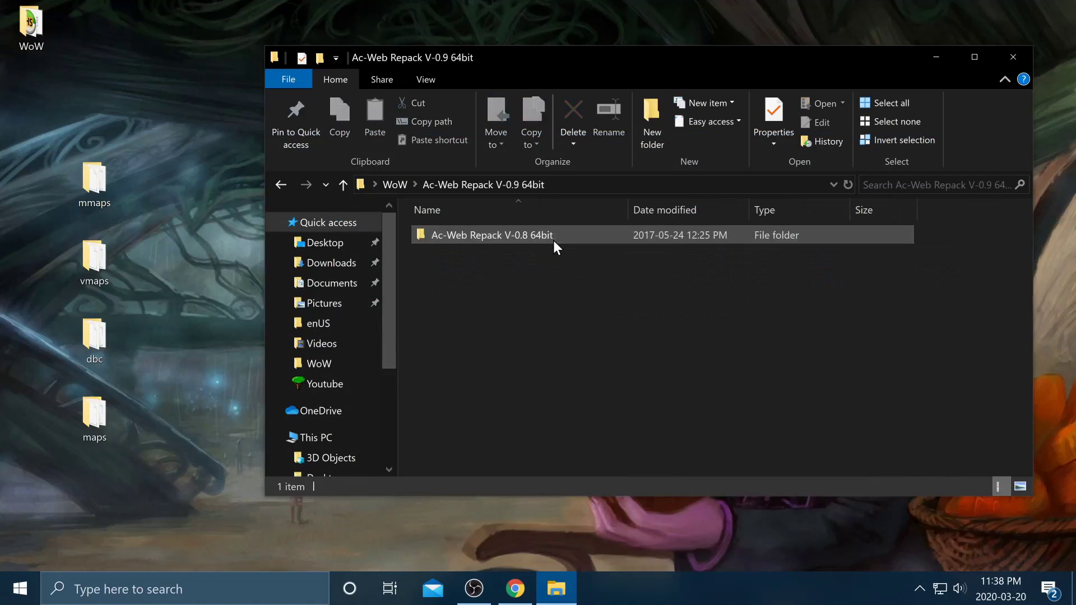
pyautogui.doubleClick(553, 238)
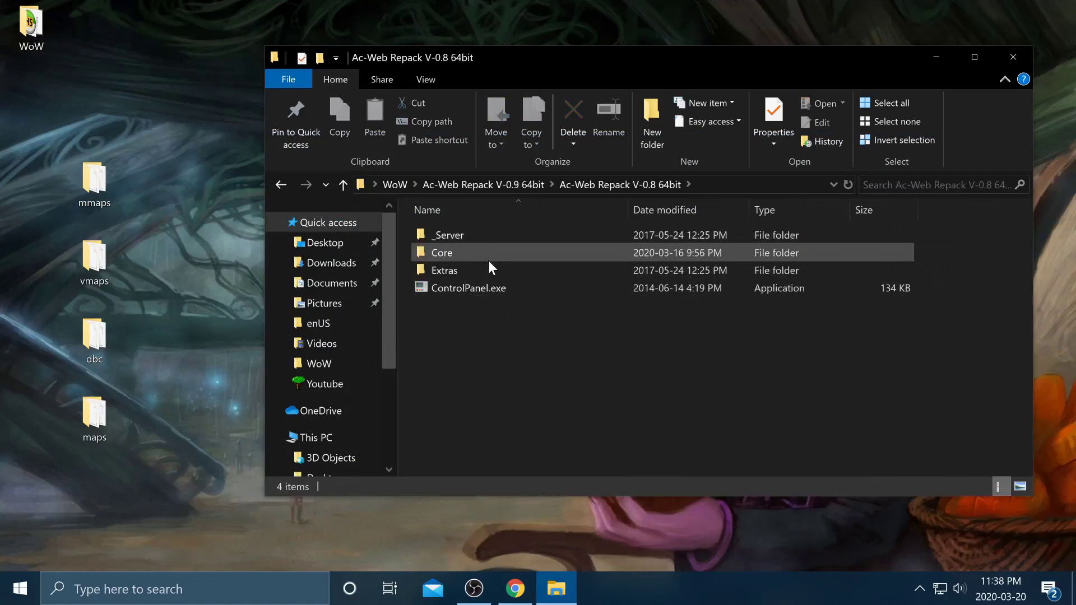
pyautogui.doubleClick(489, 251)
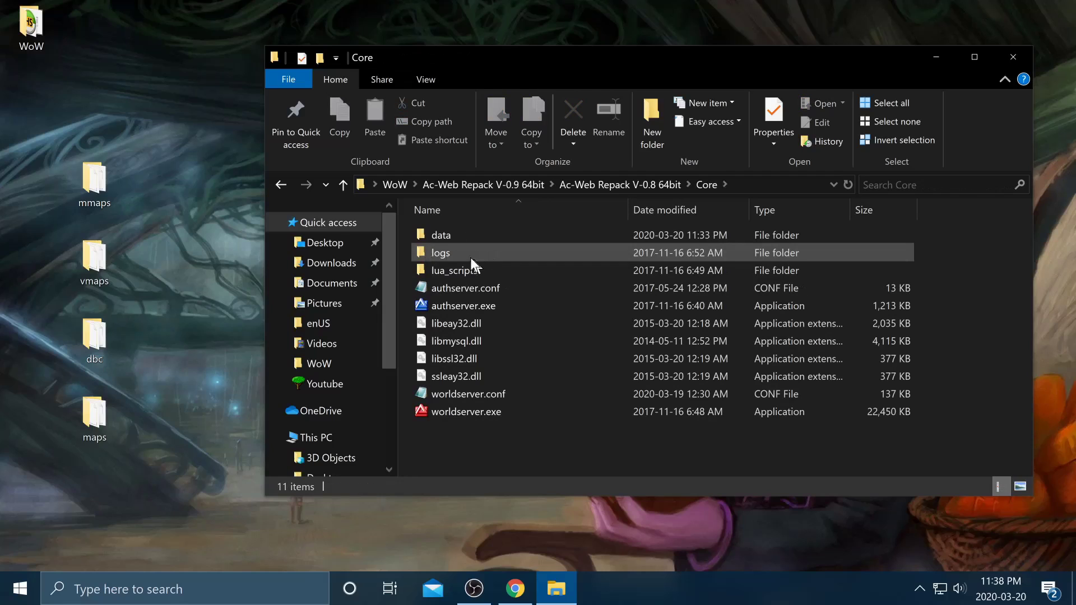
pyautogui.doubleClick(456, 238)
# - Move the mmaps, vmaps, dbc and maps desktop folders into the data folder
pyautogui.moveTo(215, 157); pyautogui.dragTo(25, 483)
pyautogui.moveTo(78, 405); pyautogui.dragTo(606, 351)
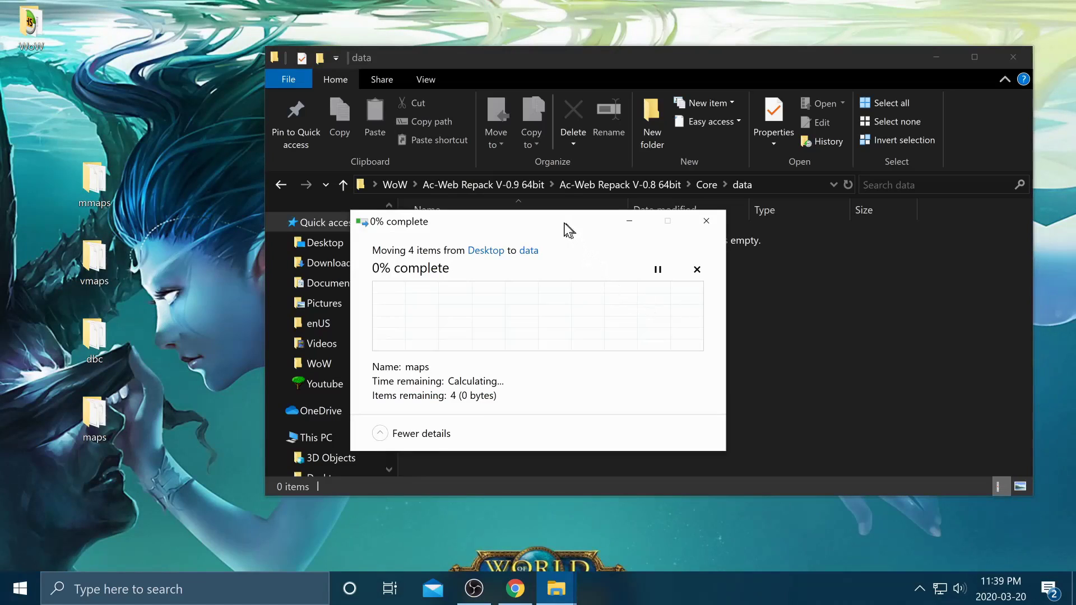
pyautogui.moveTo(564, 223); pyautogui.dragTo(710, 347)
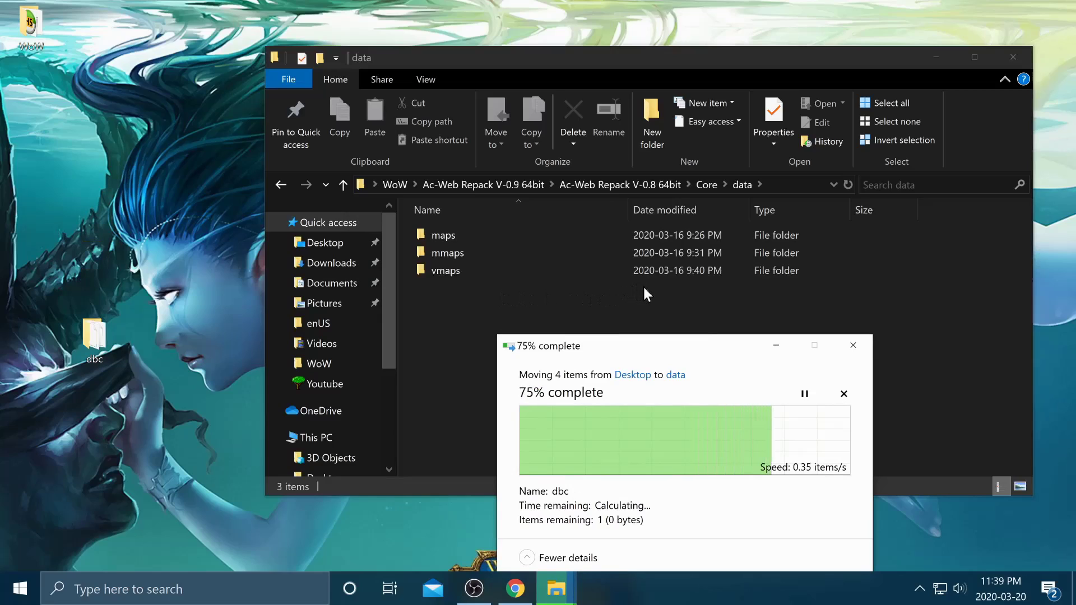
pyautogui.doubleClick(31, 26)
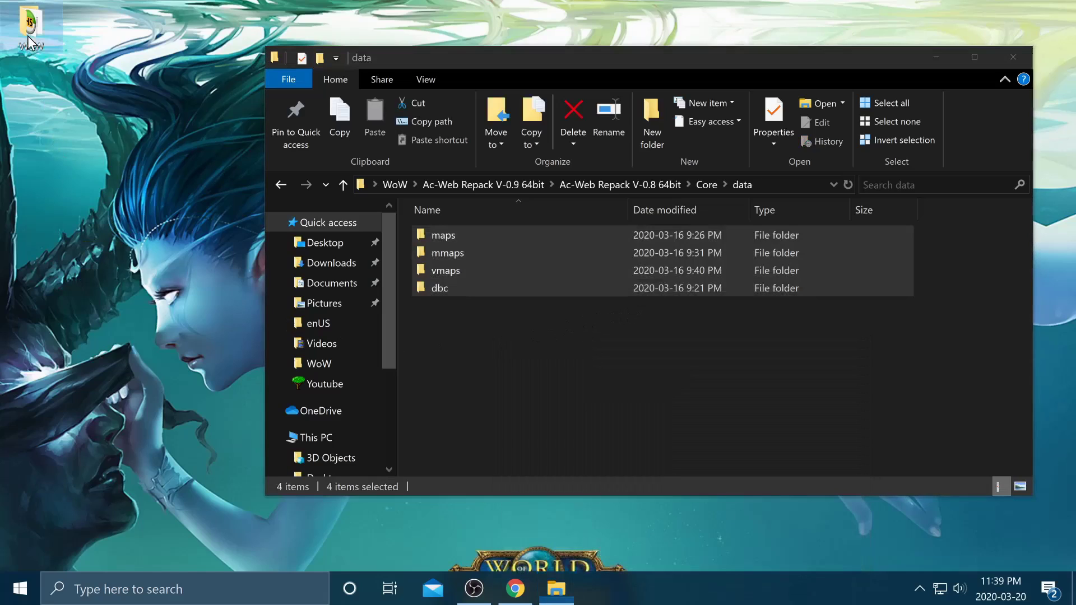
# - Browse to the client's Data\enUS folder and choose an app to open realmlist.wtf
pyautogui.doubleClick(450, 267)
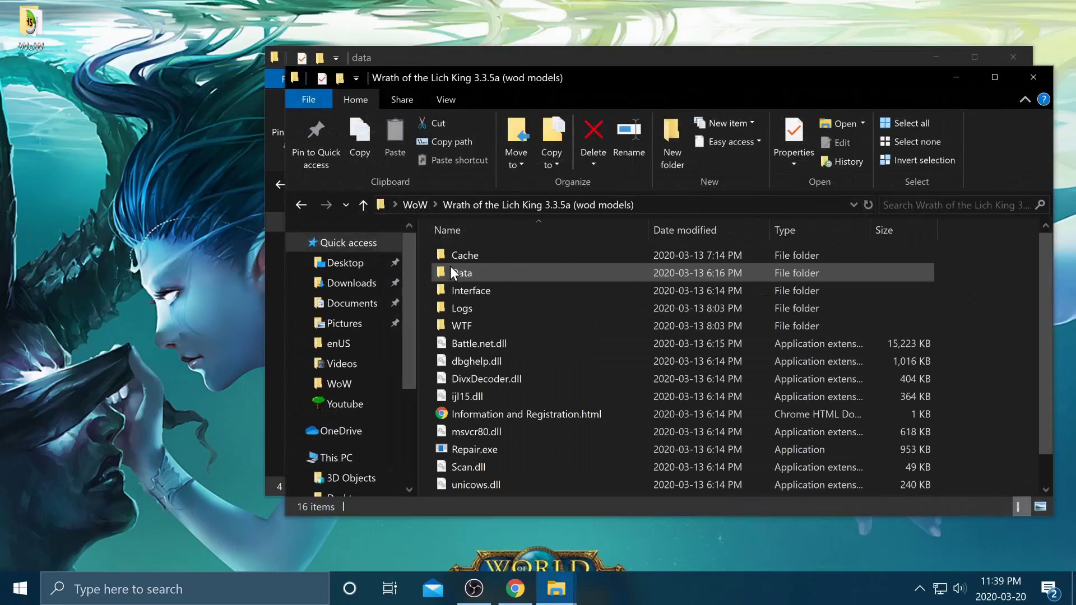
pyautogui.doubleClick(507, 266)
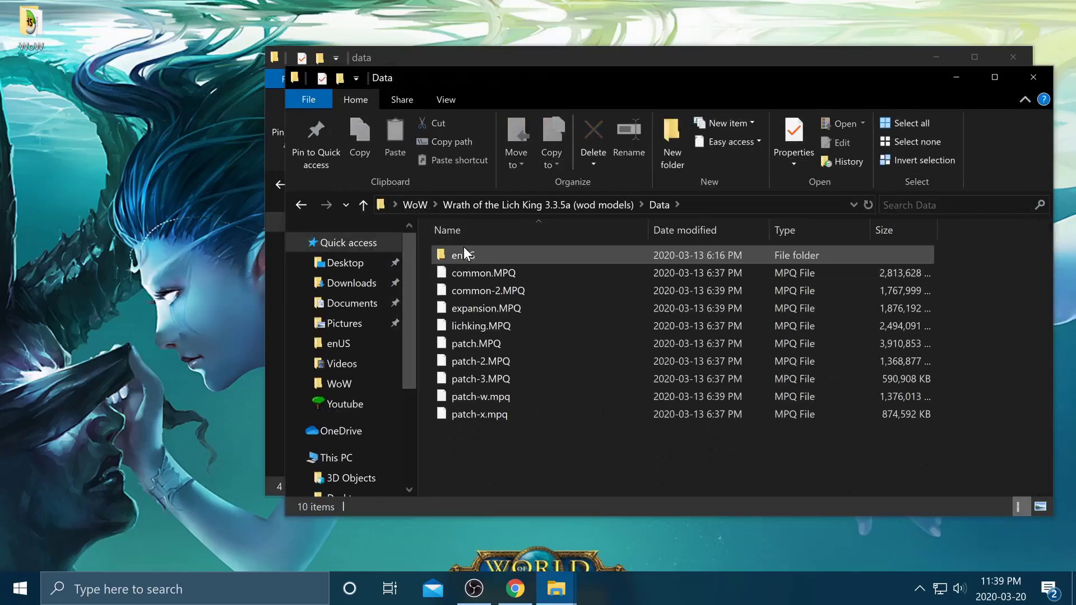
pyautogui.doubleClick(472, 252)
pyautogui.scroll(-3, 524, 405)
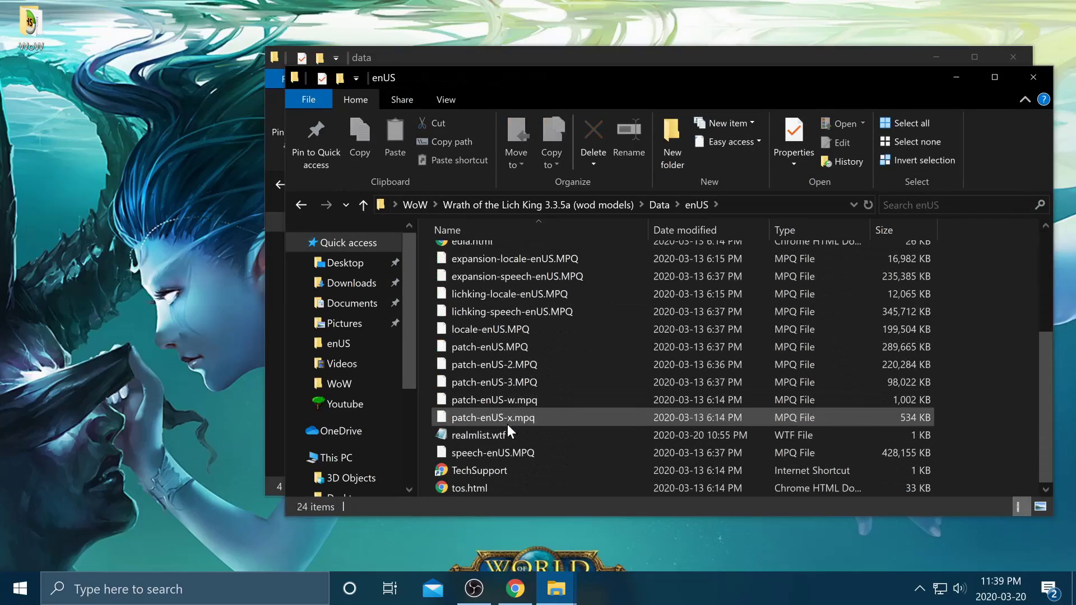
pyautogui.rightClick(528, 437)
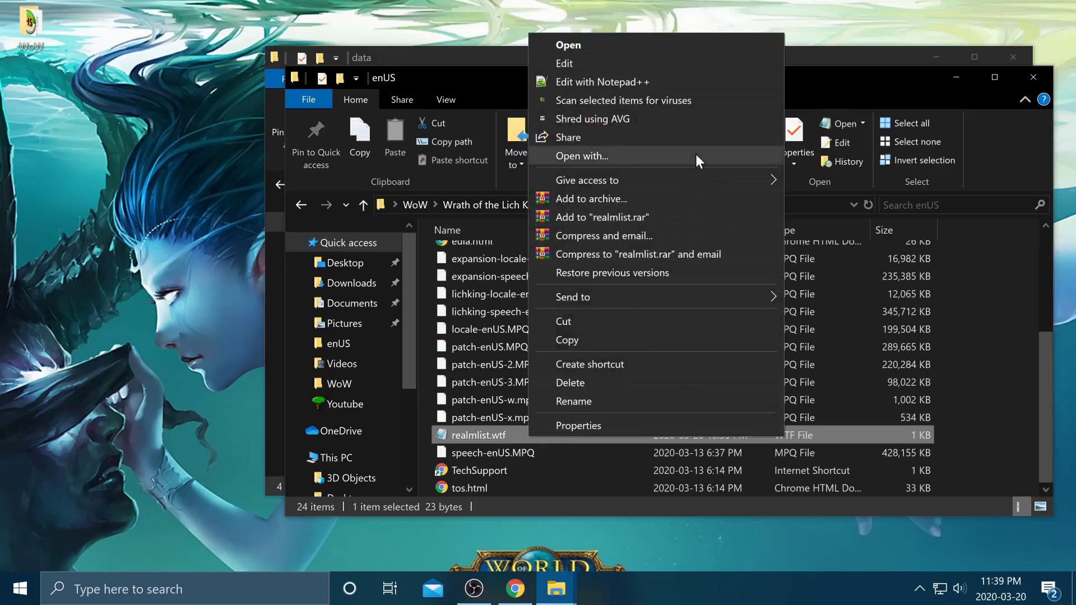
pyautogui.click(656, 156)
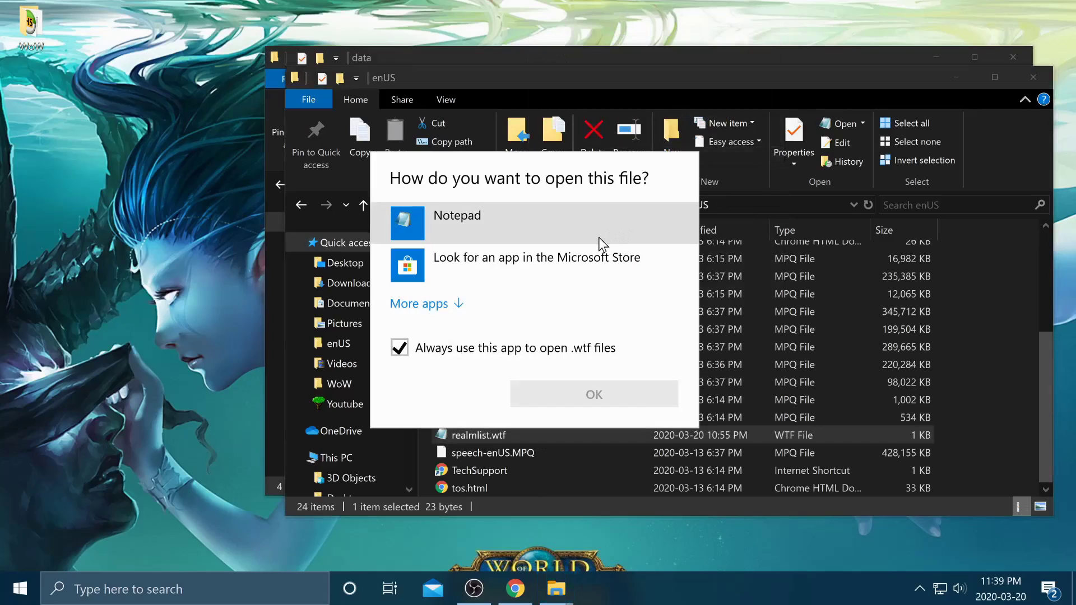
# - Open realmlist.wtf in Notepad, set the address to 127.0.0.1, and save
pyautogui.click(596, 392)
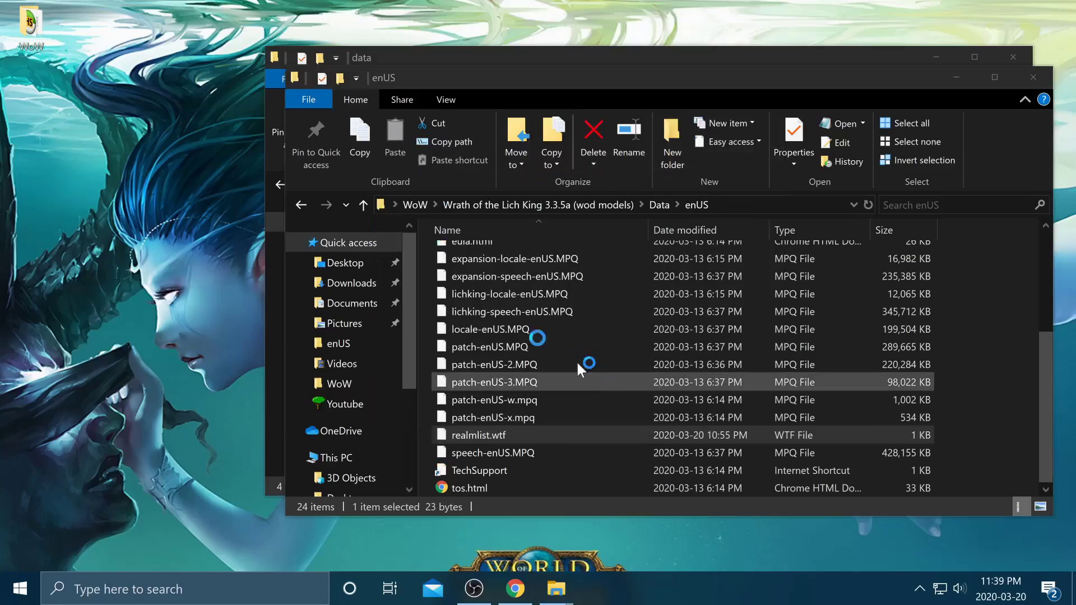
pyautogui.moveTo(617, 206); pyautogui.dragTo(492, 192)
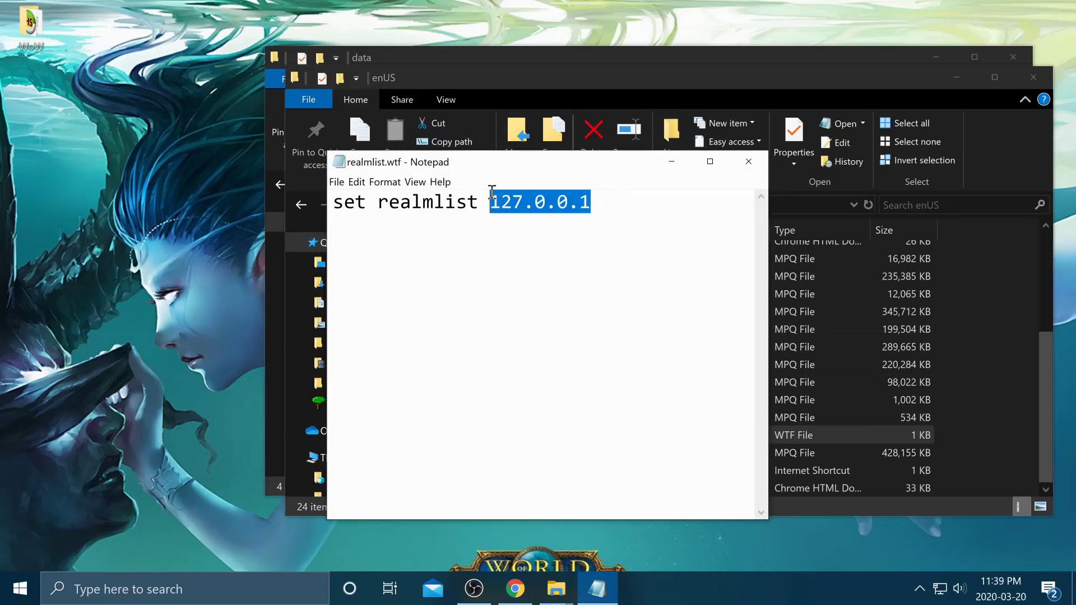
pyautogui.click(624, 219)
pyautogui.write('warmane.logon.')
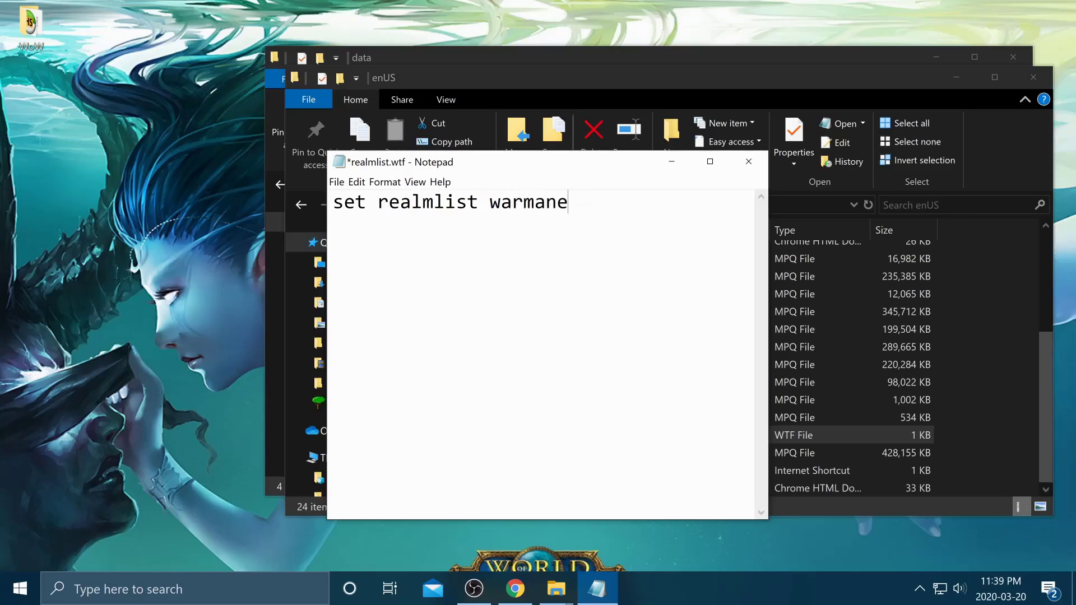
pyautogui.press('BackSpace')
pyautogui.press('BackSpace')
pyautogui.press('BackSpace')
pyautogui.press('BackSpace')
pyautogui.press('BackSpace')
pyautogui.press('BackSpace')
pyautogui.press('BackSpace')
pyautogui.press('BackSpace')
pyautogui.press('BackSpace')
pyautogui.press('BackSpace')
pyautogui.press('BackSpace')
pyautogui.press('BackSpace')
pyautogui.press('BackSpace')
pyautogui.press('BackSpace')
pyautogui.write('12')
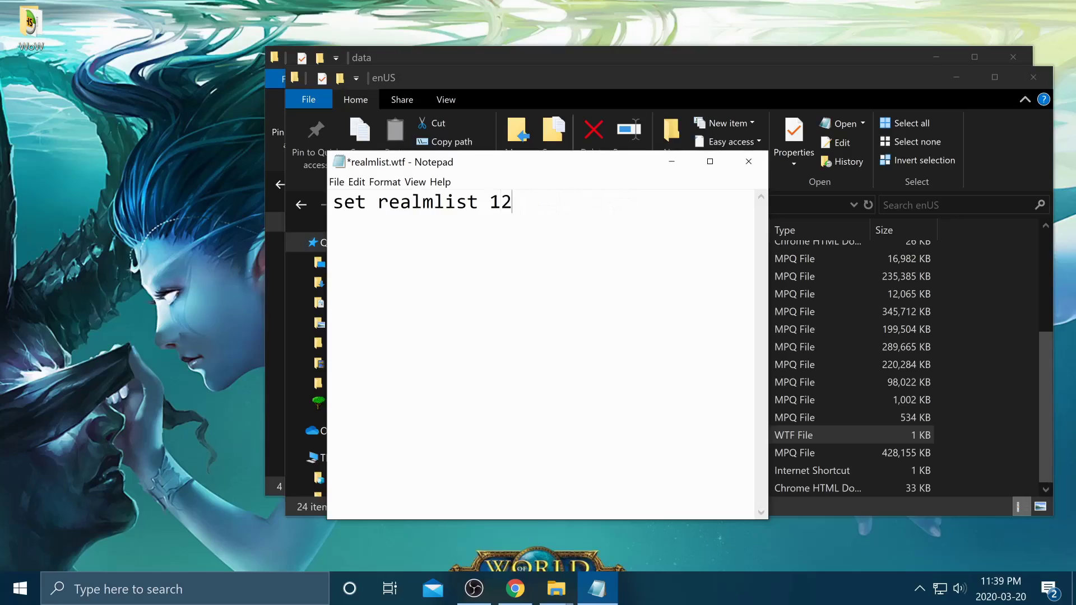
pyautogui.write('7.0.0.1')
pyautogui.hotkey('ctrl', 's')
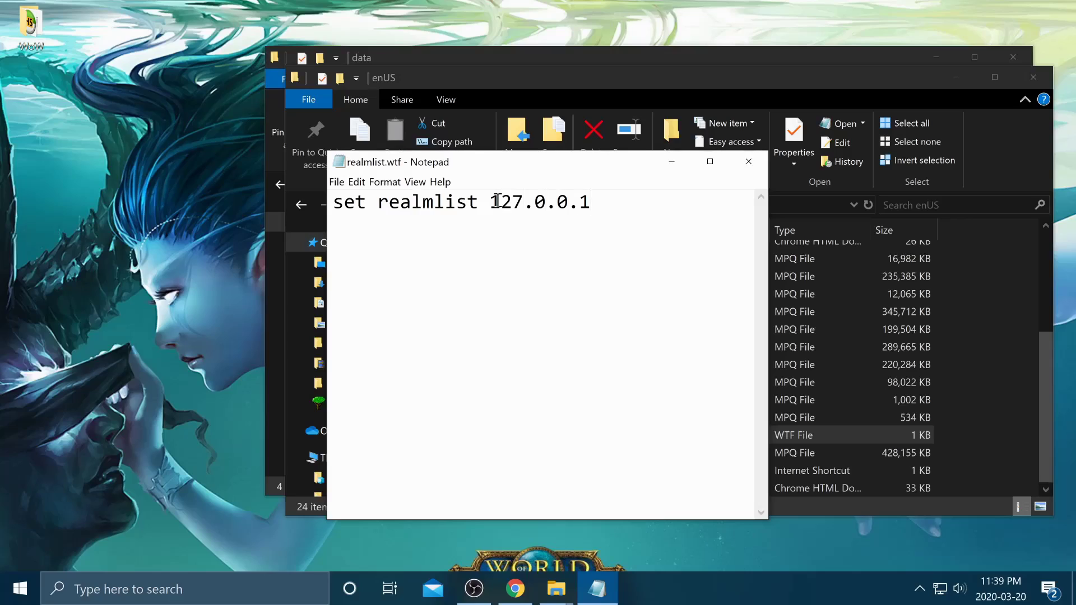
# - Minimize Notepad and return File Explorer to the WoW folder
pyautogui.moveTo(586, 210); pyautogui.dragTo(487, 203)
pyautogui.click(580, 203)
pyautogui.hotkey('ctrl', 'a')
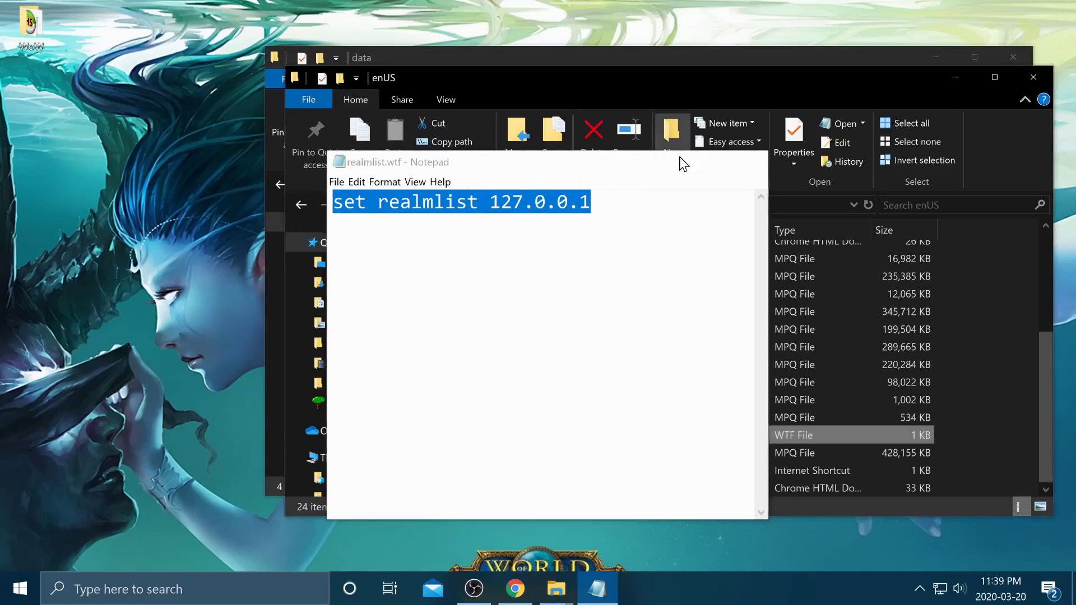
pyautogui.click(687, 162)
pyautogui.click(417, 203)
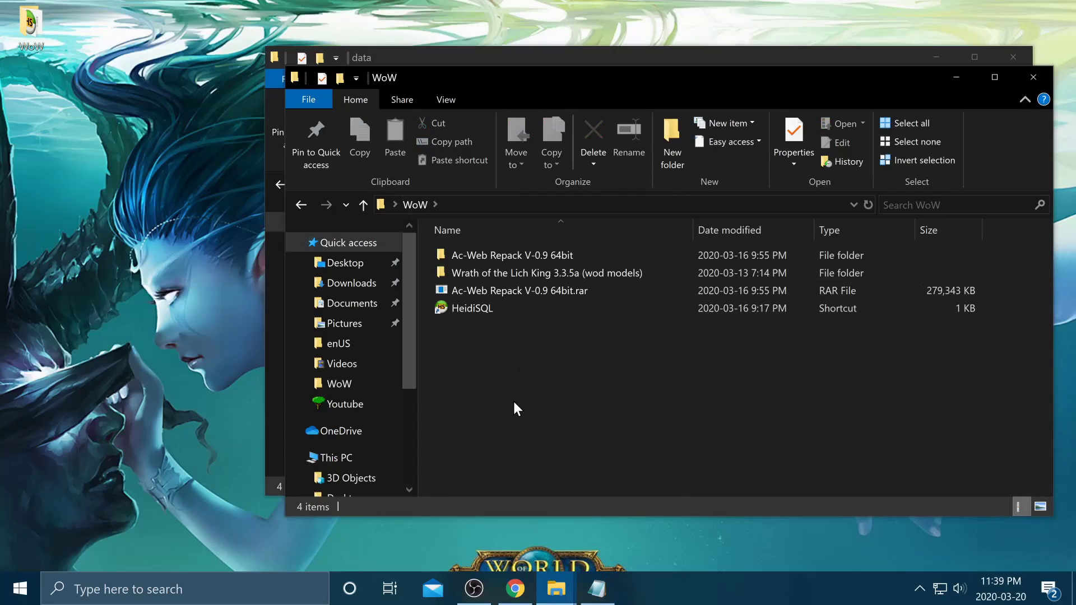
# - Open the repack's V-0.9 and V-0.8 folders and _Server, then launch MySQL.bat
pyautogui.doubleClick(519, 258)
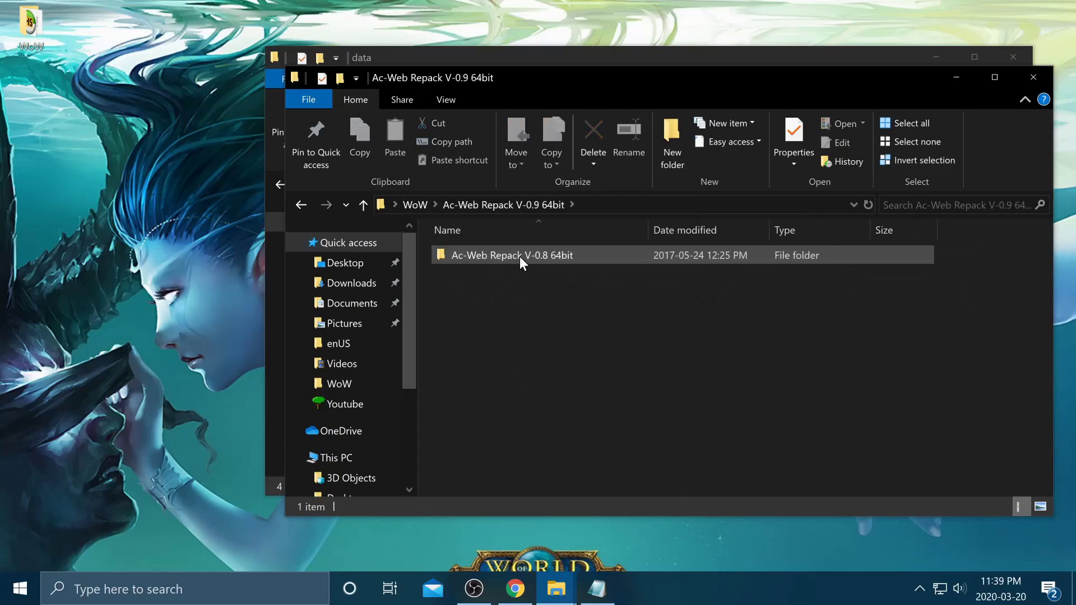
pyautogui.doubleClick(519, 257)
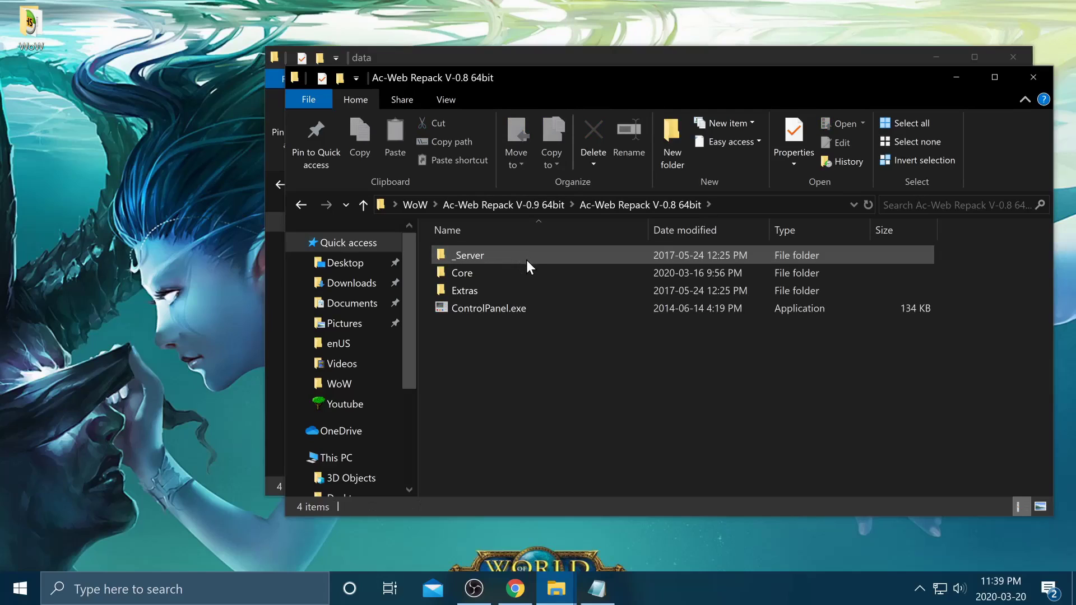
pyautogui.doubleClick(536, 256)
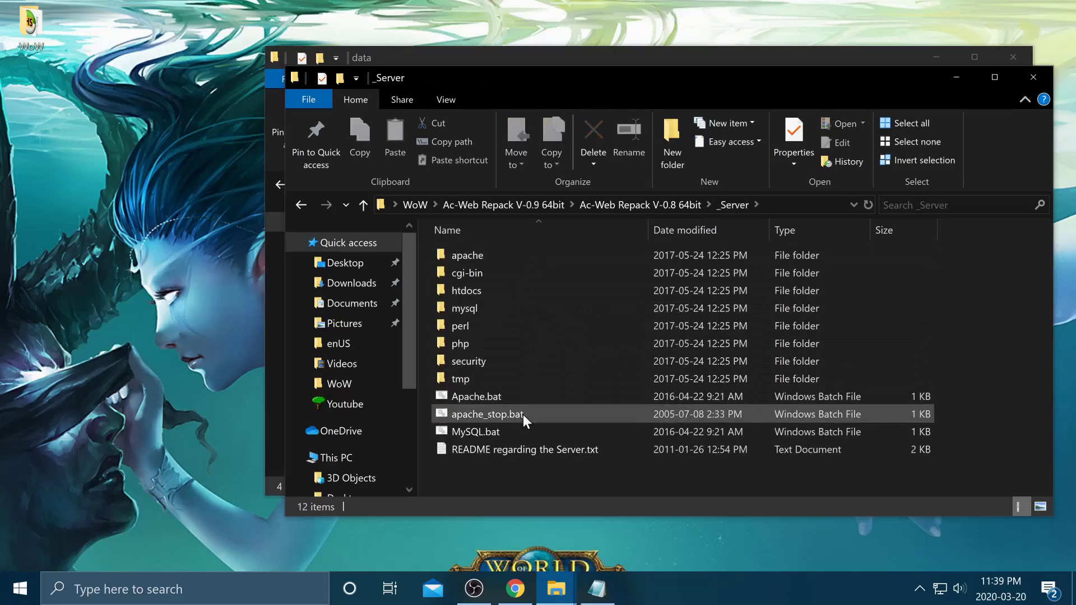
pyautogui.doubleClick(522, 428)
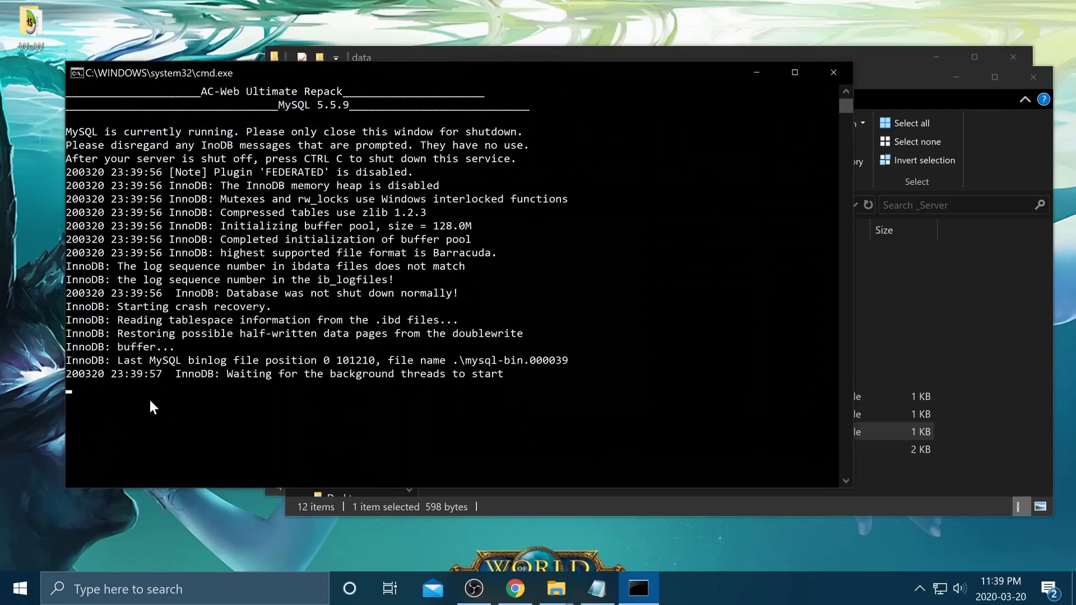
# - Once MySQL 5.5.9 reports ready for connections on port 3306, minimize its console
pyautogui.moveTo(87, 469); pyautogui.dragTo(190, 469)
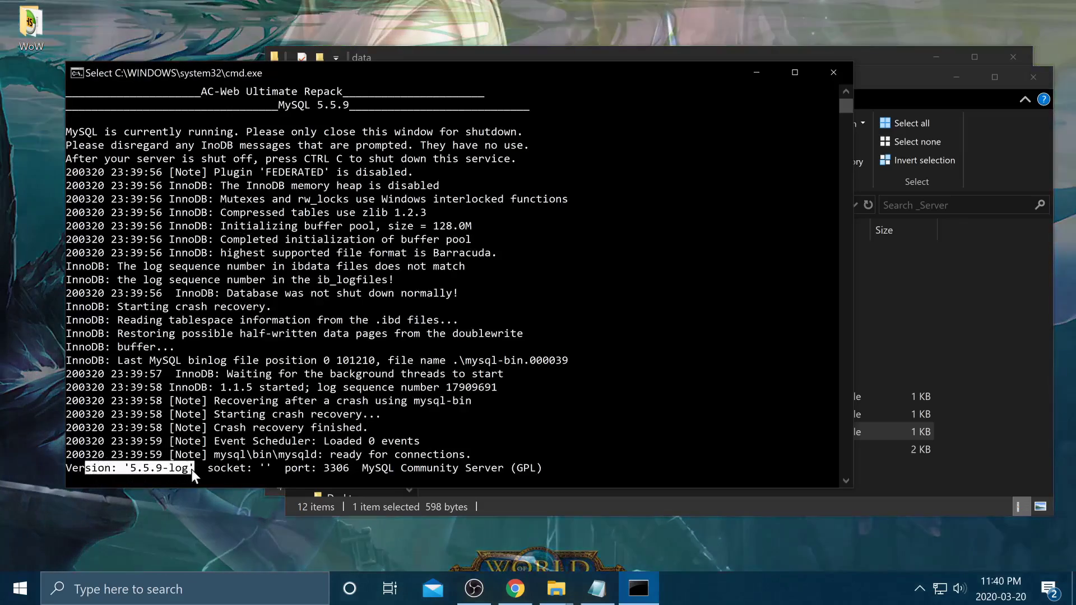
pyautogui.click(69, 481)
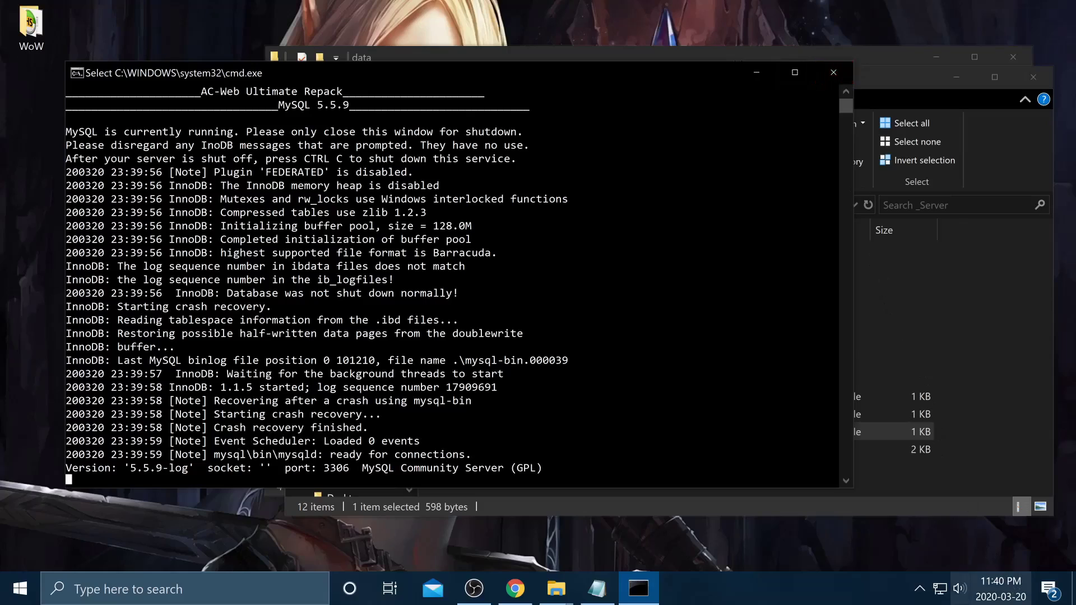
pyautogui.click(920, 588)
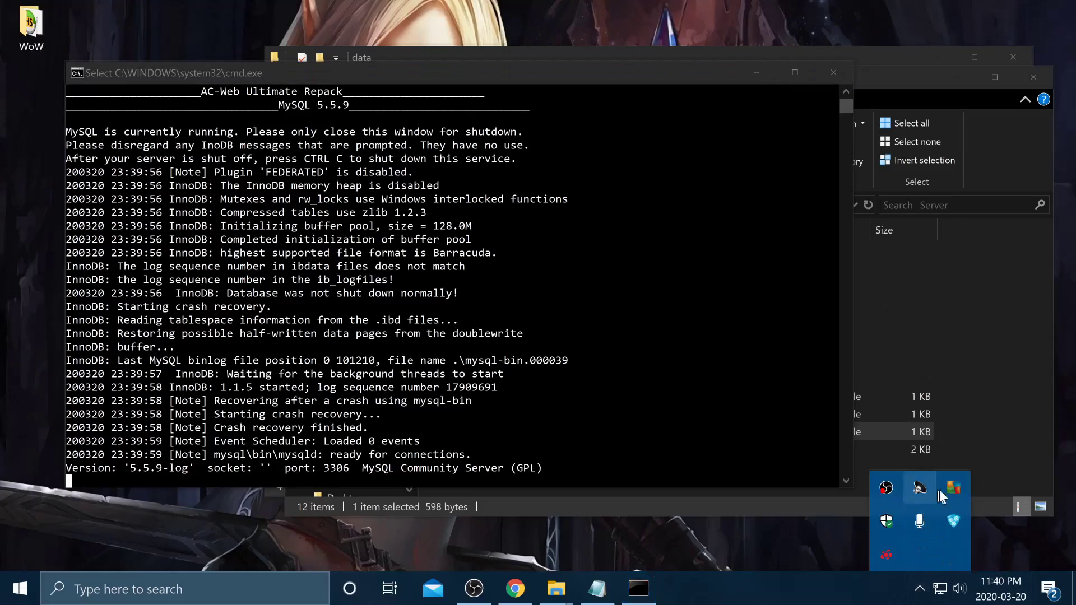
pyautogui.click(759, 68)
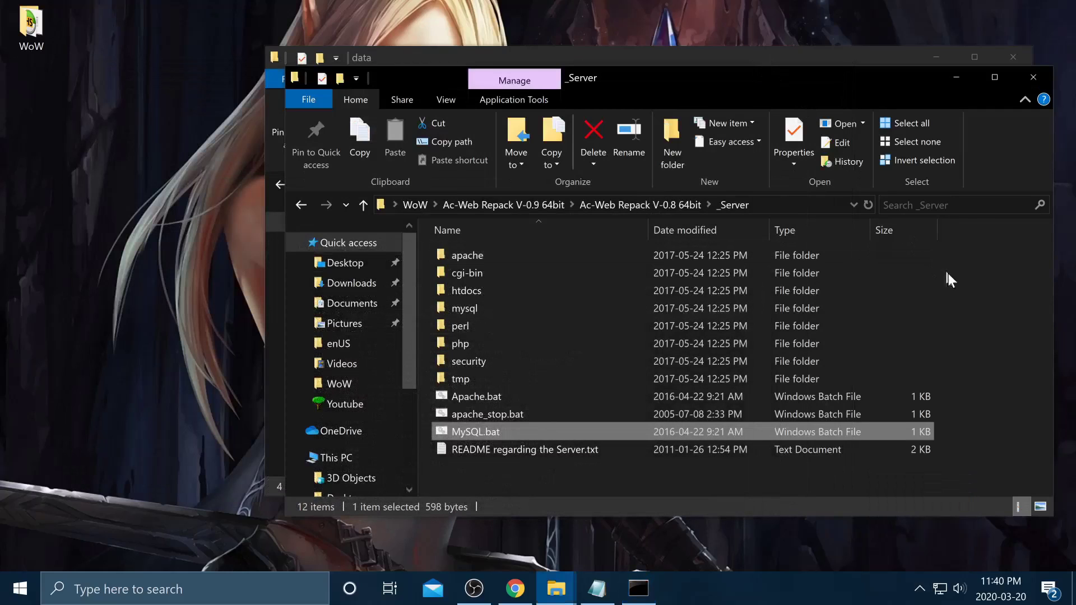
# - Launch authserver.exe from the repack's Core folder
pyautogui.click(947, 273)
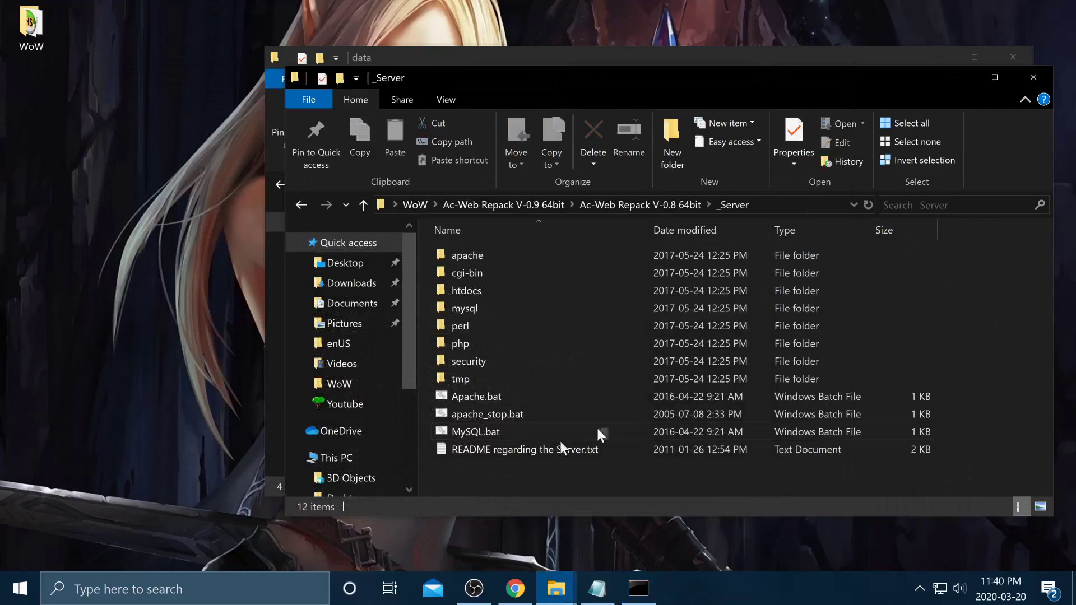
pyautogui.click(620, 201)
pyautogui.doubleClick(495, 272)
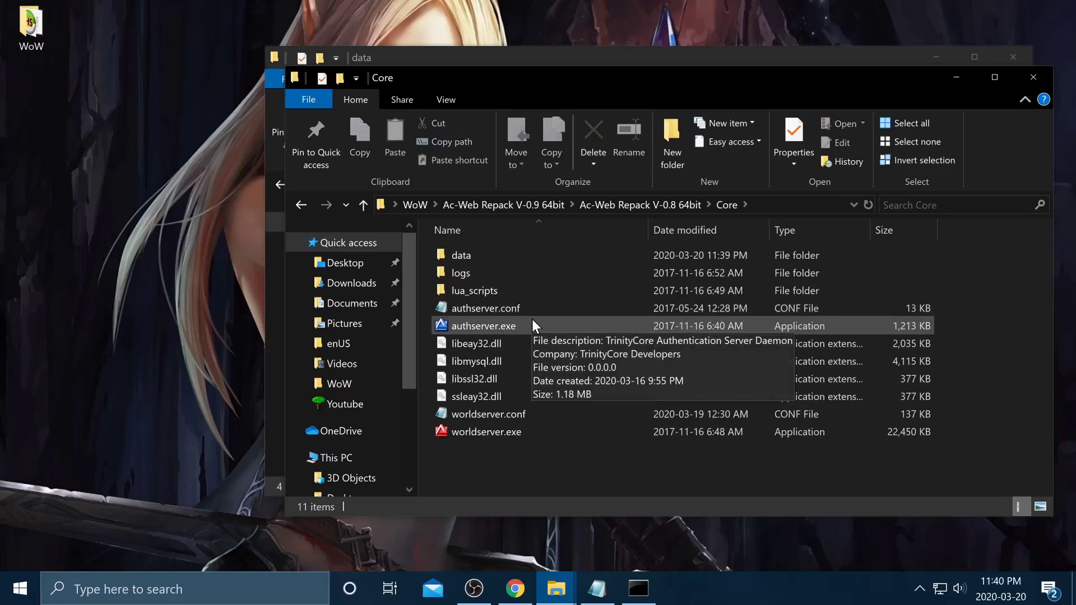
pyautogui.click(490, 327)
pyautogui.click(650, 204)
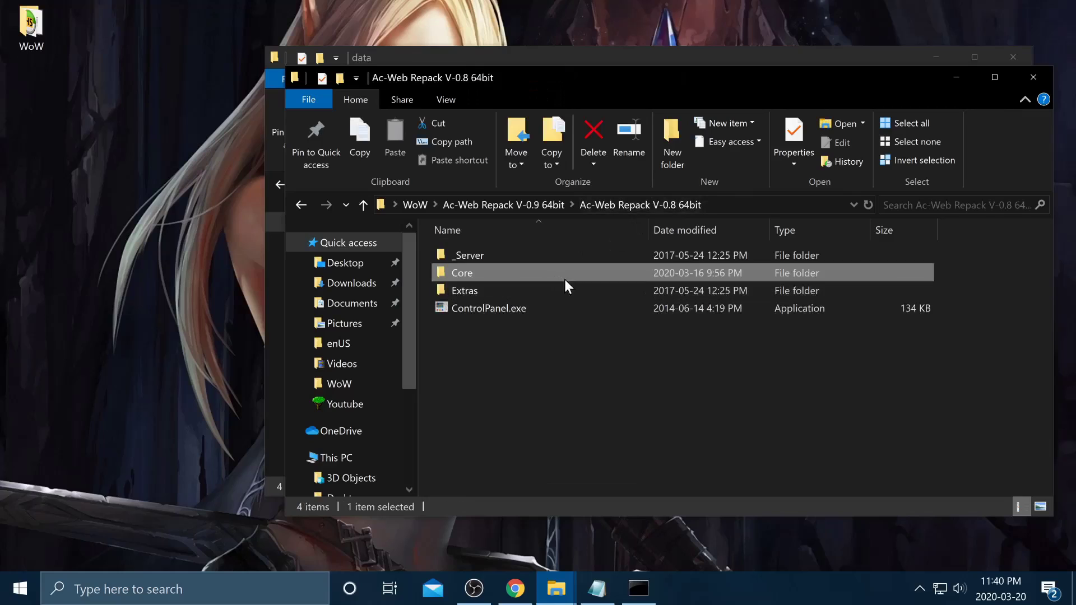
pyautogui.doubleClick(493, 273)
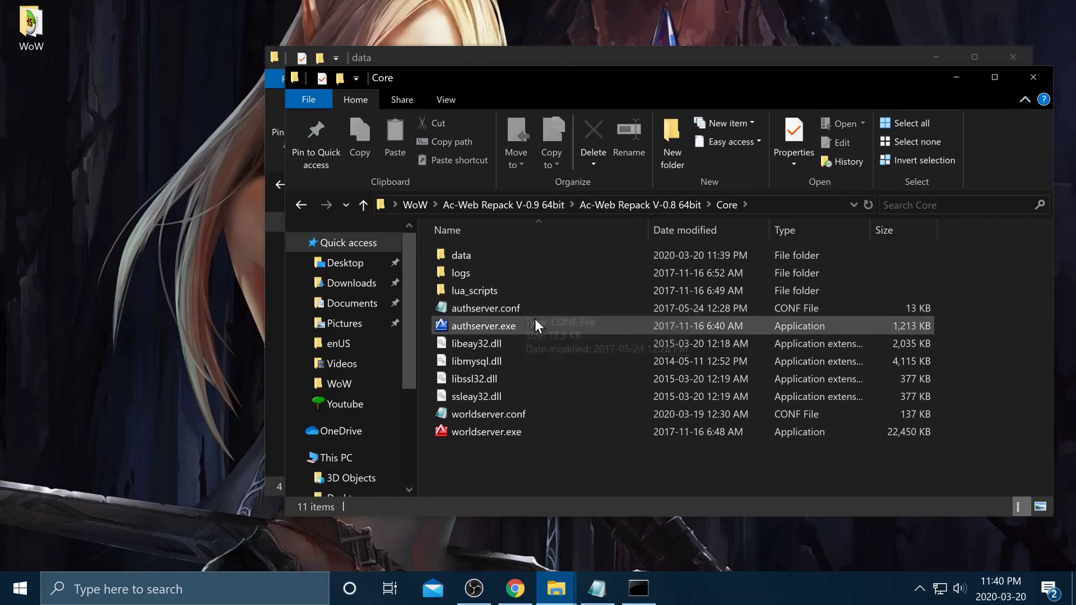
pyautogui.click(488, 327)
pyautogui.doubleClick(487, 326)
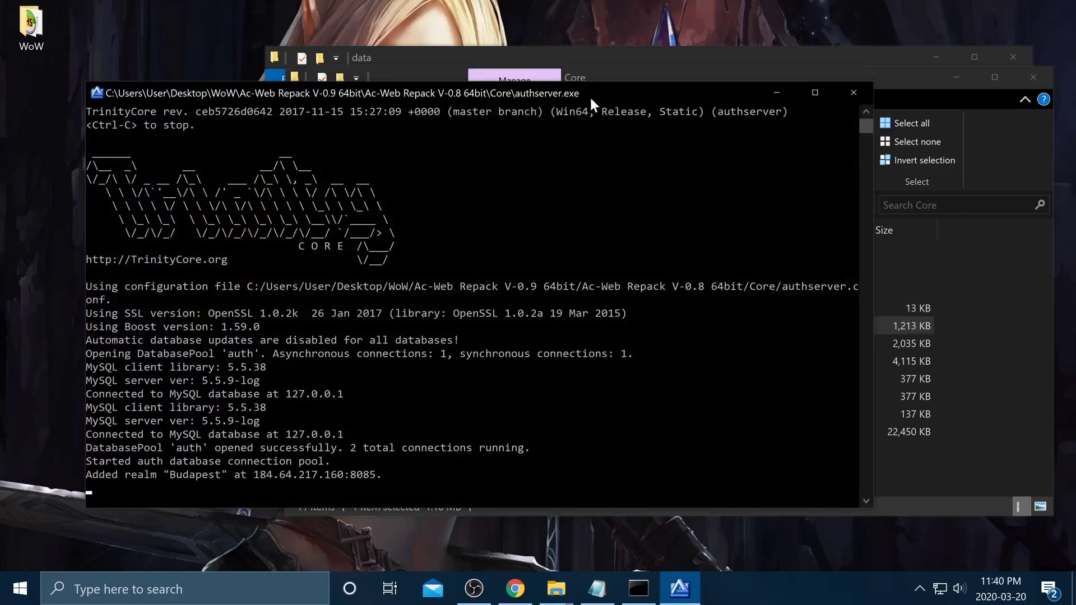
# - Start worldserver.exe from the Core folder alongside the running authserver
pyautogui.moveTo(166, 476)
pyautogui.mouseDown()
pyautogui.moveTo(221, 478)
pyautogui.moveTo(167, 475)
pyautogui.mouseUp()
pyautogui.click(221, 479)
pyautogui.moveTo(249, 461); pyautogui.dragTo(269, 489)
pyautogui.click(350, 475)
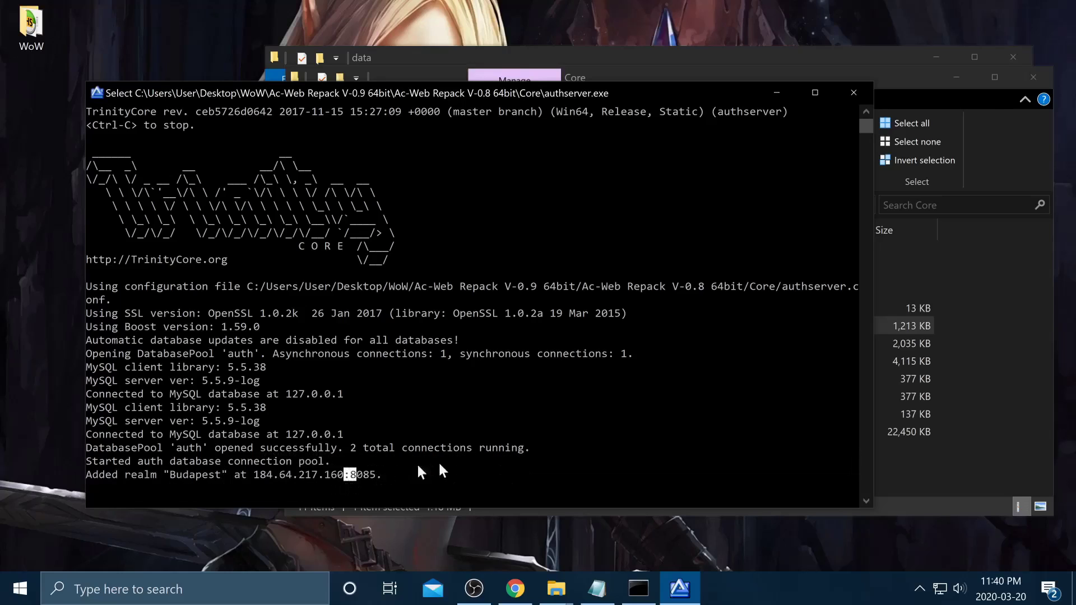
pyautogui.click(1012, 399)
pyautogui.doubleClick(473, 427)
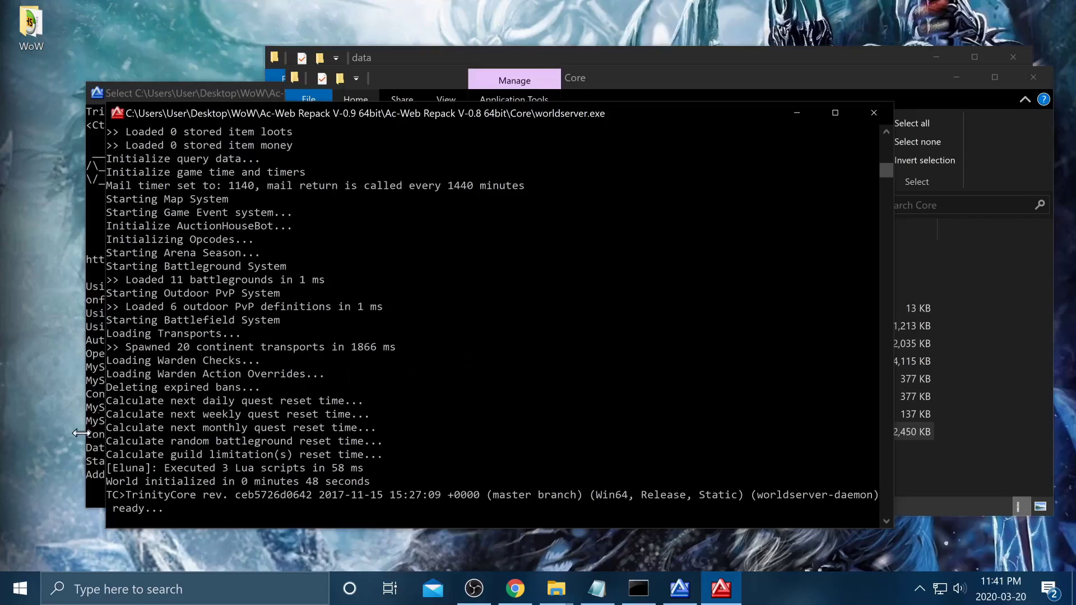
# - Create a new game account with 'account create', giving an account name and password
pyautogui.moveTo(169, 511); pyautogui.dragTo(120, 511)
pyautogui.click(113, 520)
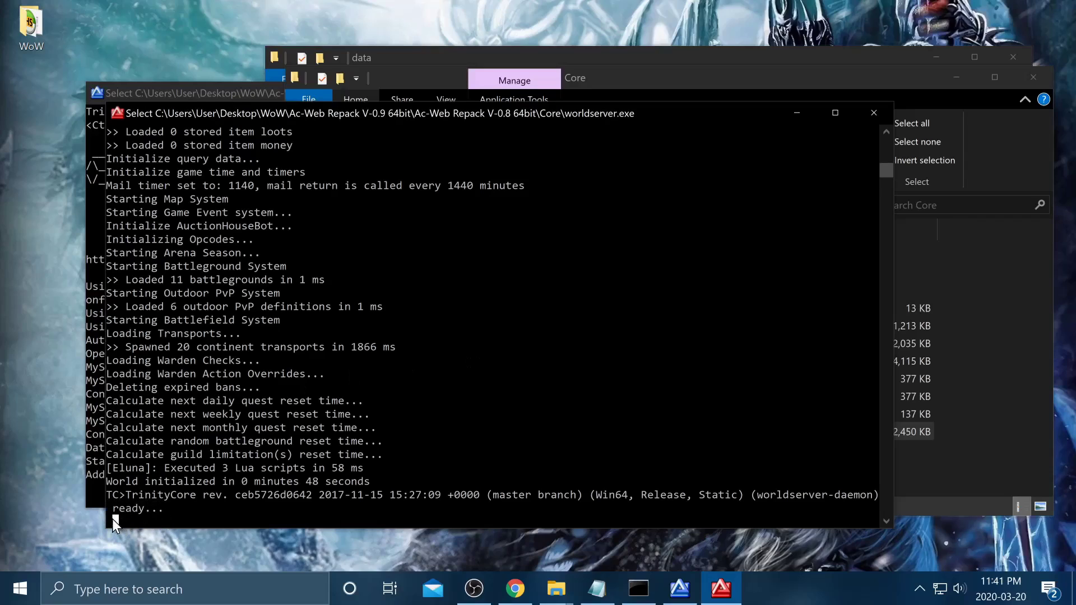
pyautogui.write('ac')
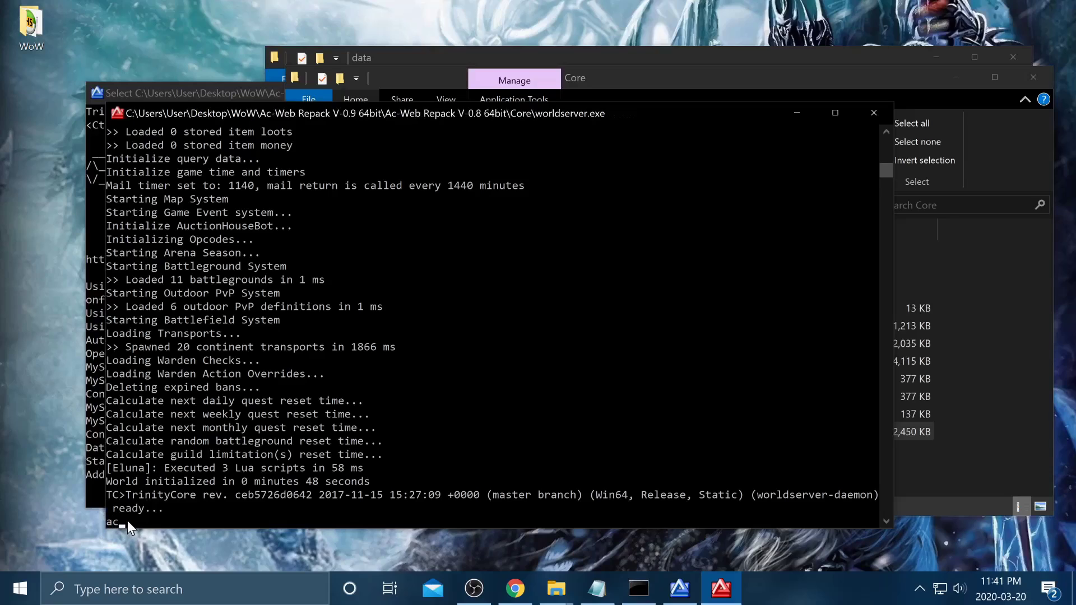
pyautogui.write('count create user pass')
pyautogui.press('Return')
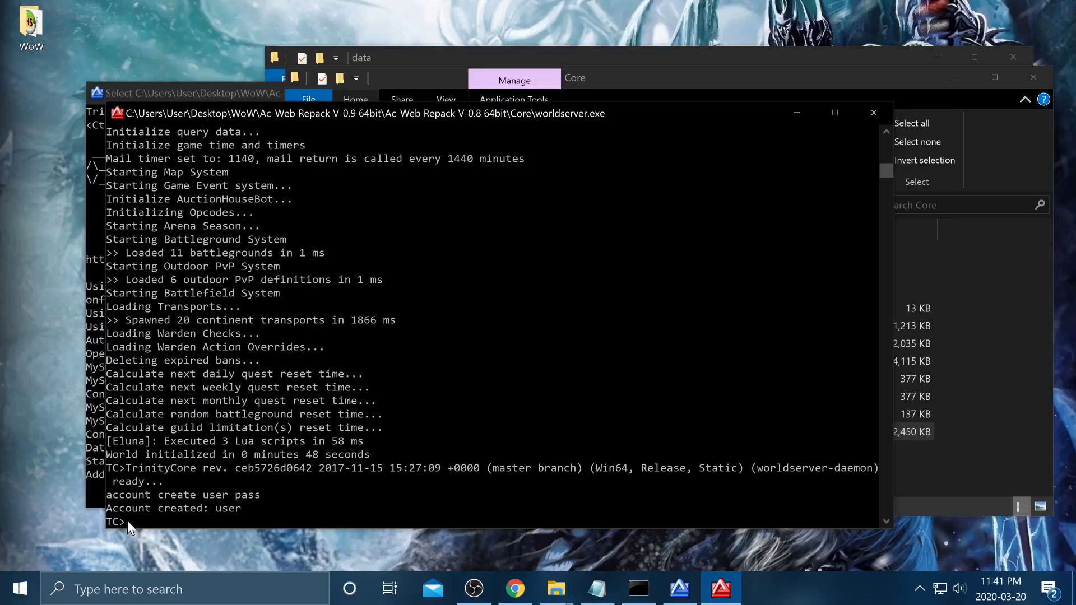
# - Set the new account's GM level to 1 on all realms with 'account set gmlevel … 1 -1'
pyautogui.write('account set gmlevel user 3 -1')
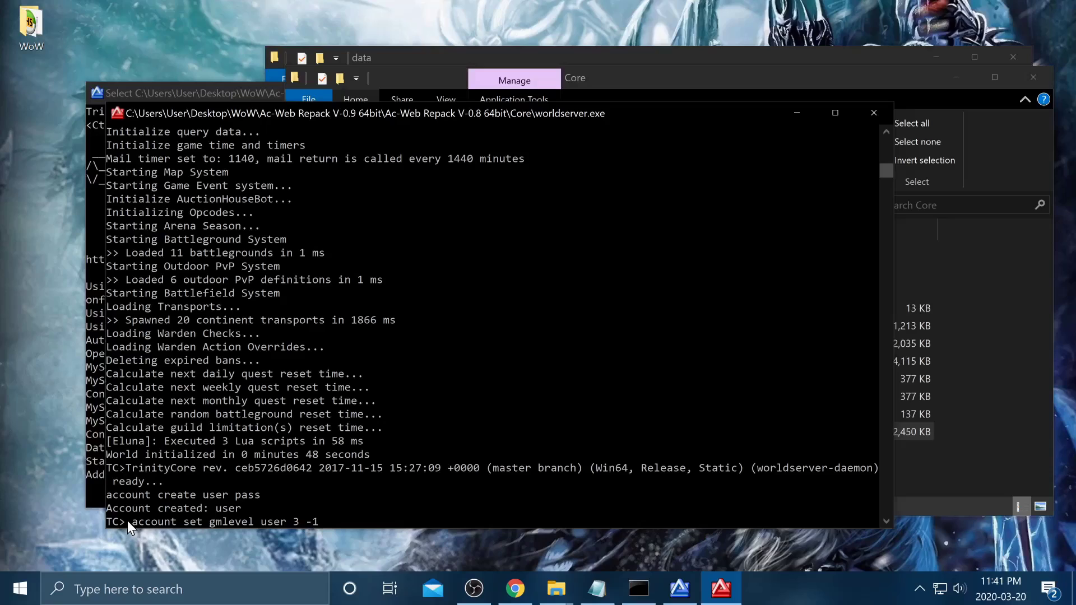
pyautogui.press('Left')
pyautogui.press('Left')
pyautogui.press('Left')
pyautogui.press('Left')
pyautogui.press('Left')
pyautogui.press('BackSpace')
pyautogui.press('BackSpace')
pyautogui.press('BackSpace')
pyautogui.press('BackSpace')
pyautogui.write('jake')
pyautogui.press('BackSpace')
pyautogui.press('BackSpace')
pyautogui.press('BackSpace')
pyautogui.press('BackSpace')
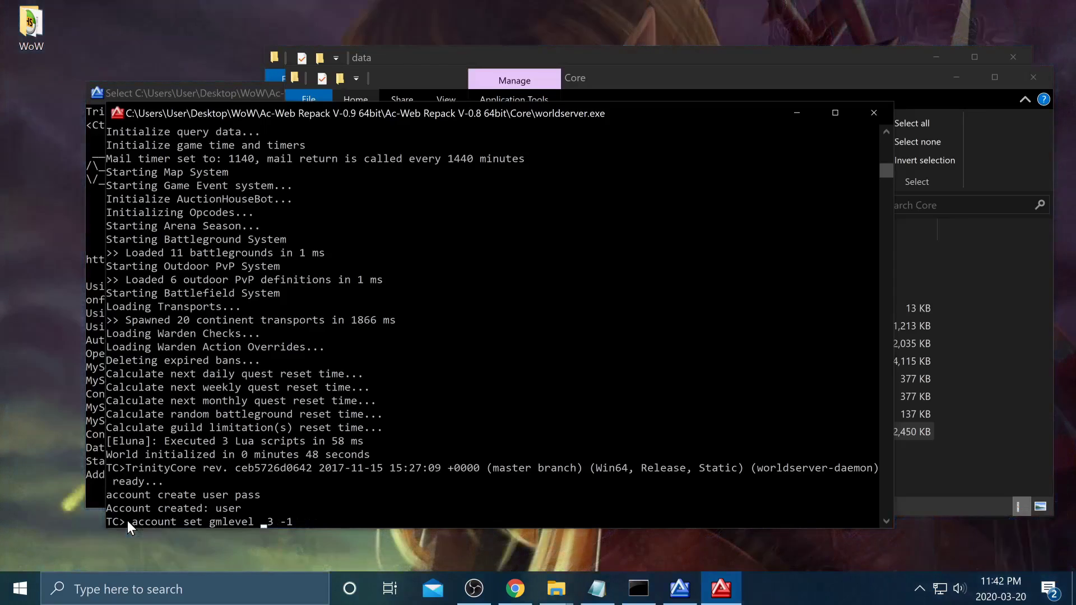
pyautogui.write('user')
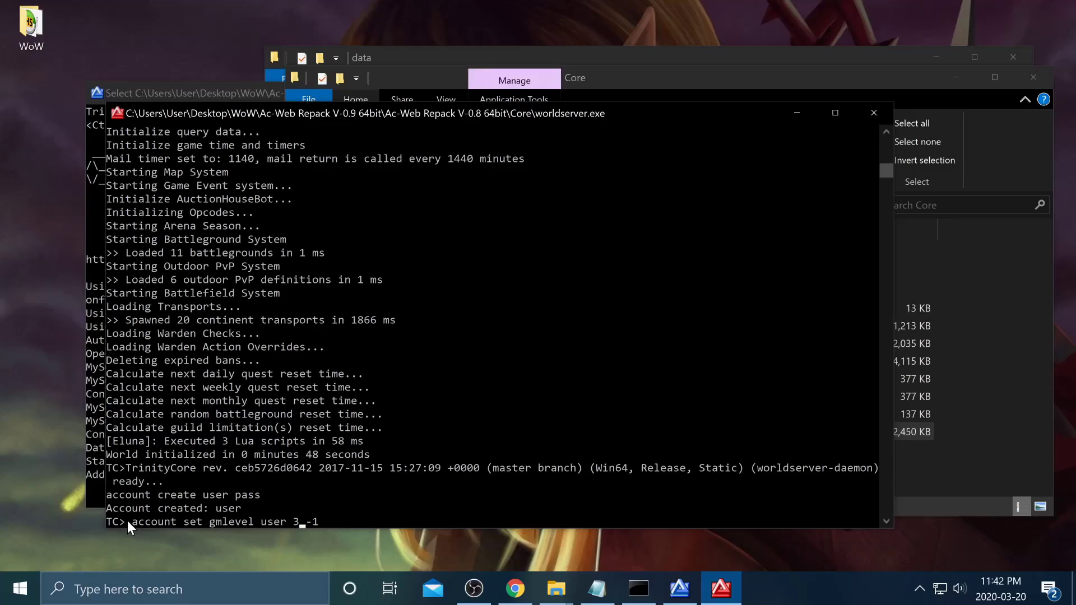
pyautogui.press('BackSpace')
pyautogui.write('1')
pyautogui.press('BackSpace')
pyautogui.write('2')
pyautogui.press('BackSpace')
pyautogui.write('1')
pyautogui.press('Return')
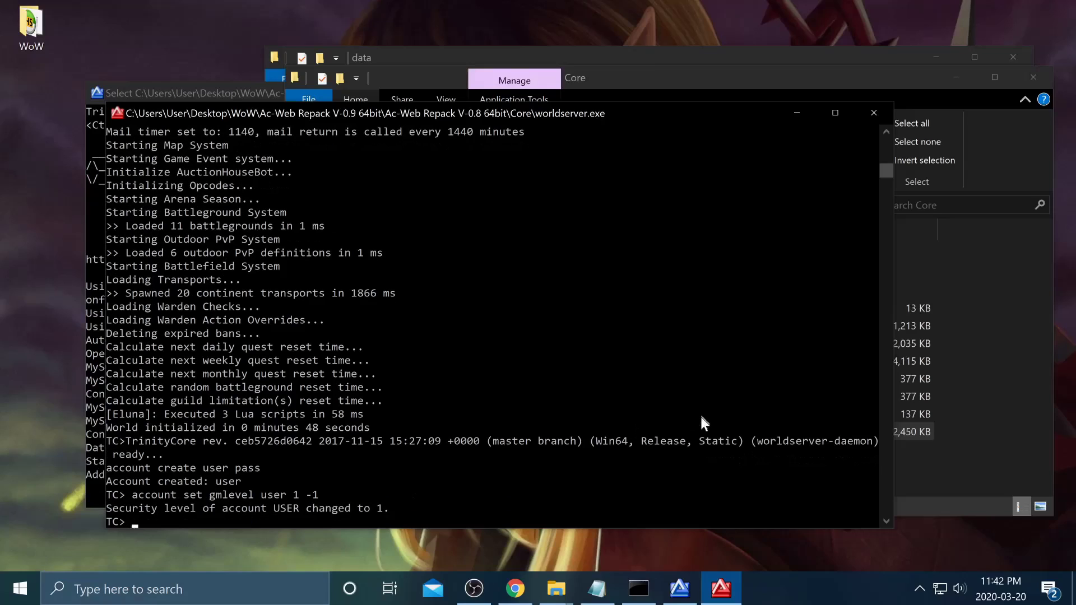
pyautogui.moveTo(271, 480); pyautogui.dragTo(216, 481)
pyautogui.click(277, 481)
pyautogui.click(237, 467)
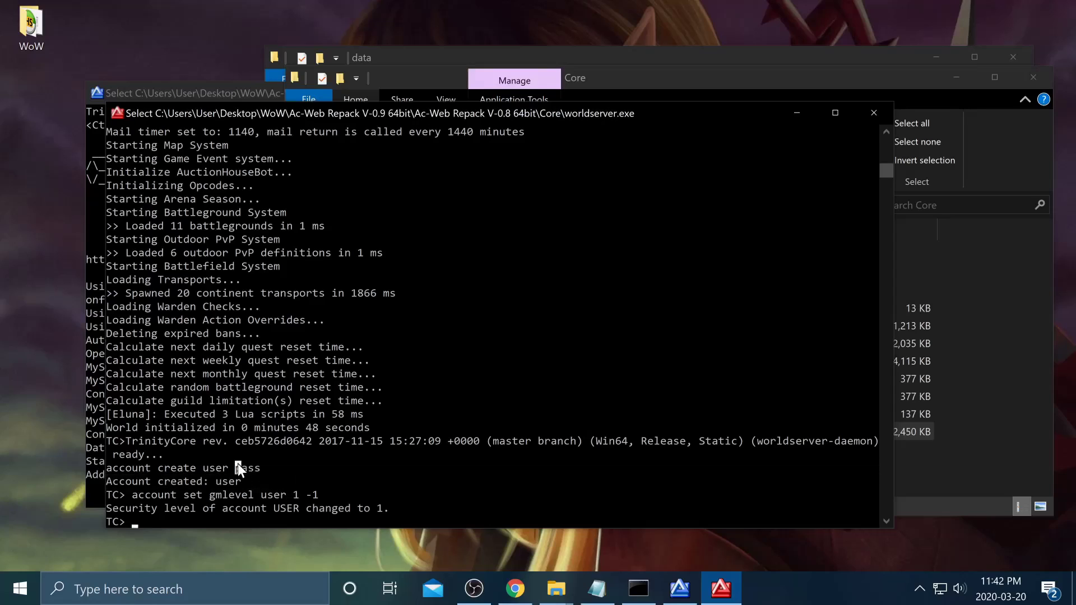